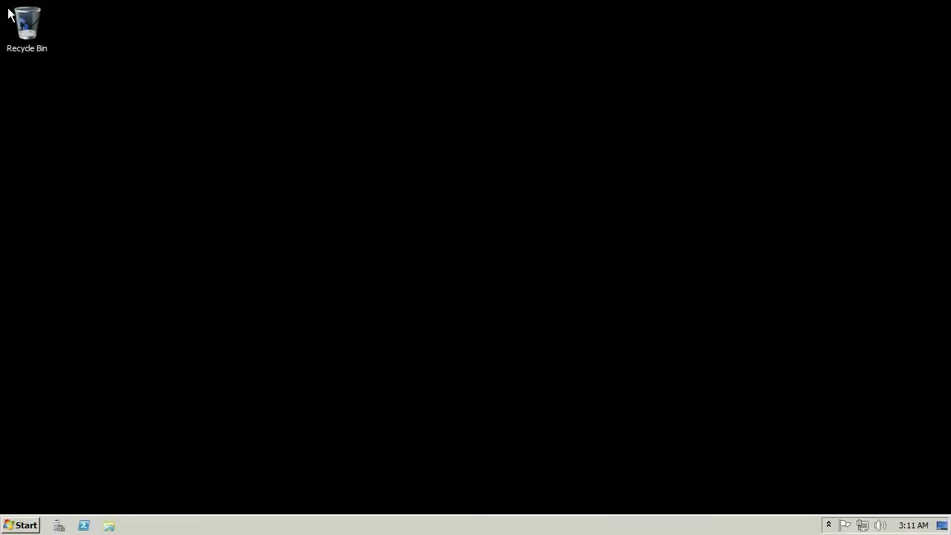
key(super)
key(Up)
key(Up)
key(Up)
key(Up)
key(Return)
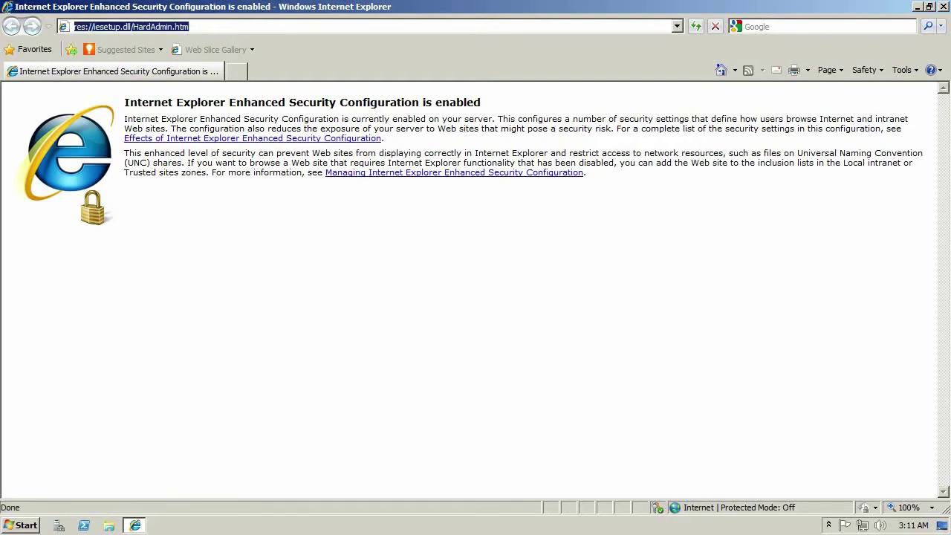
text(www.dev)
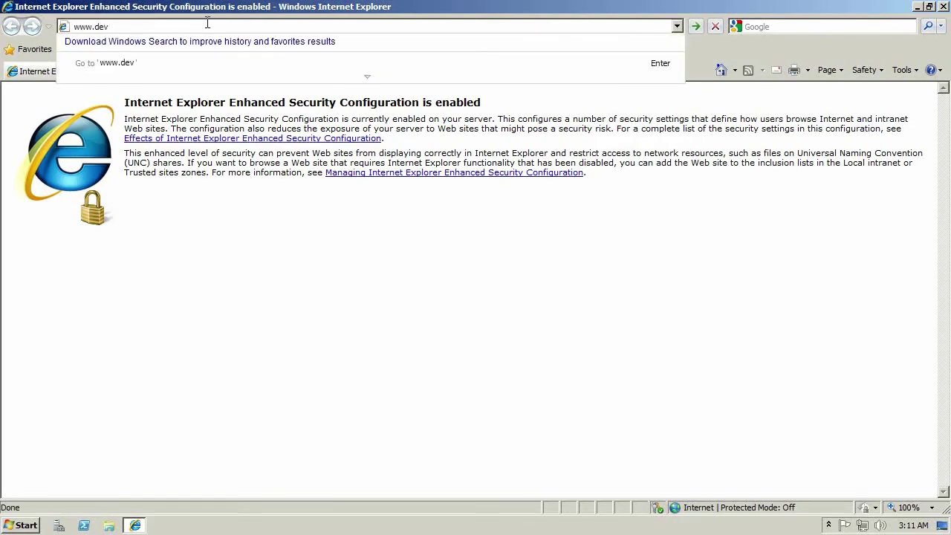
text(-heaven.net)
key(Return)
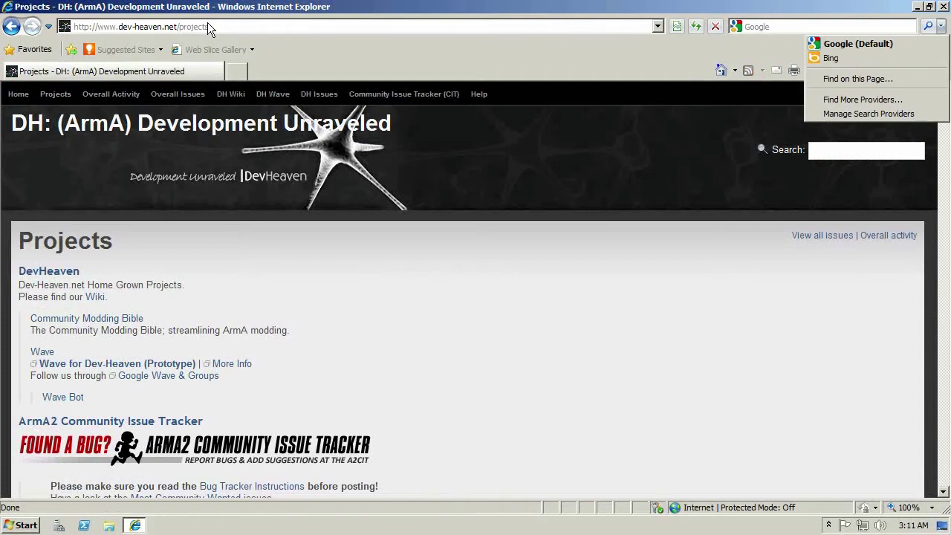
Find 'six updater gui' on the page and follow the Six Updater GUI project link.
key(Down)
key(Down)
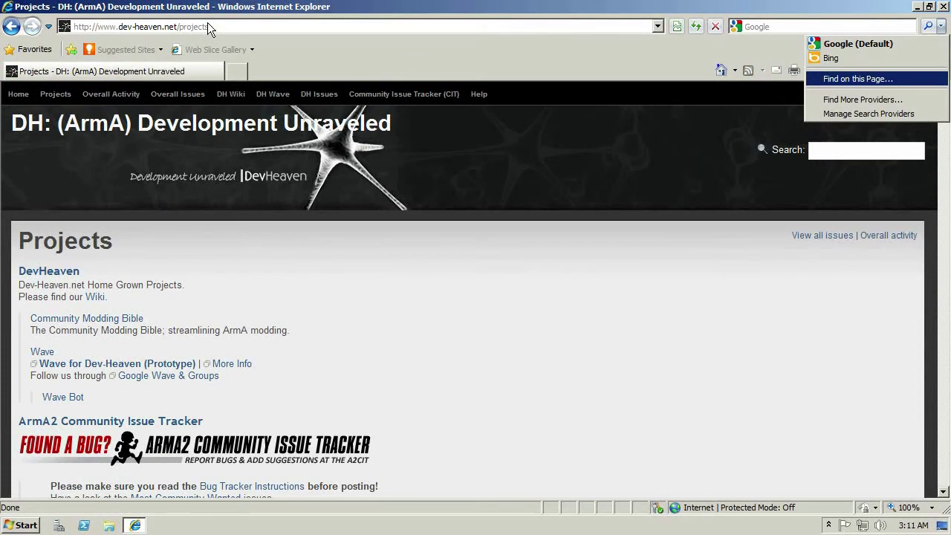
key(Return)
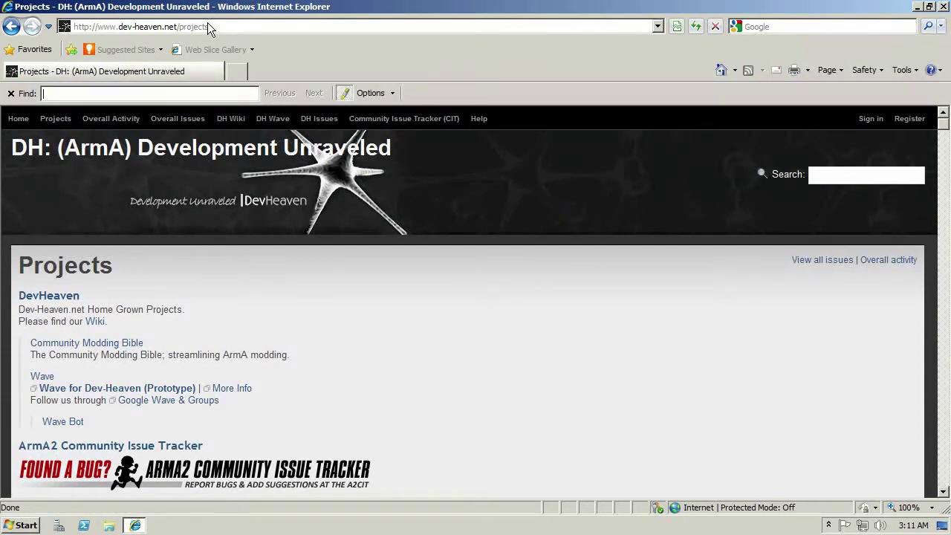
text(s)
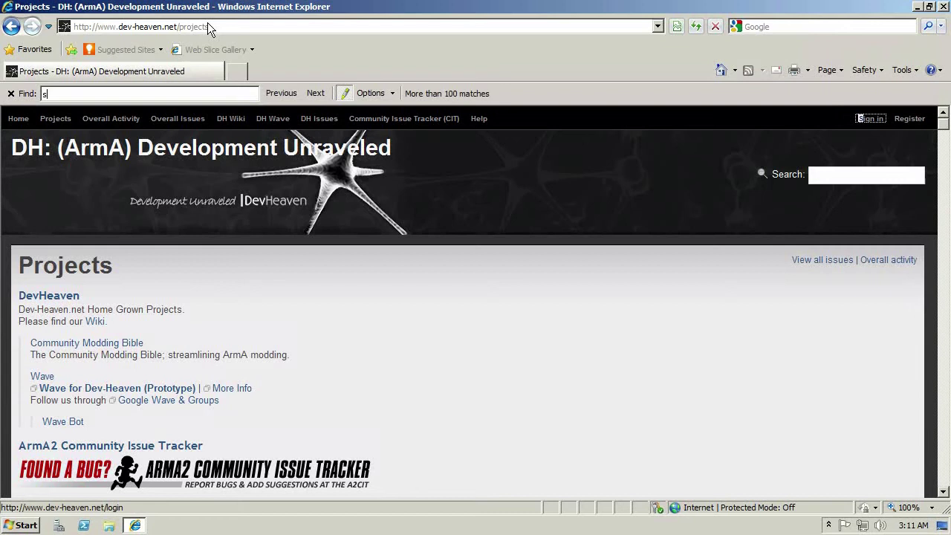
text(ix updat)
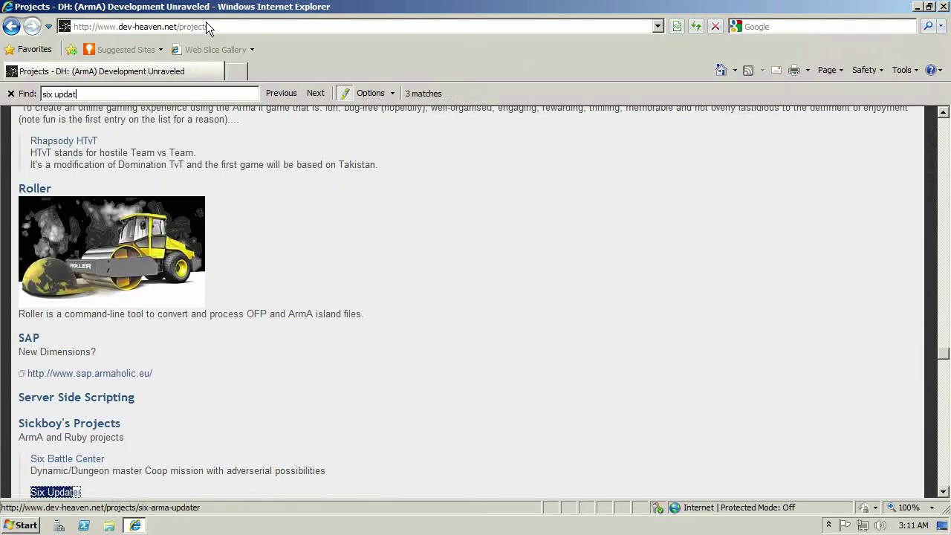
text(er gui)
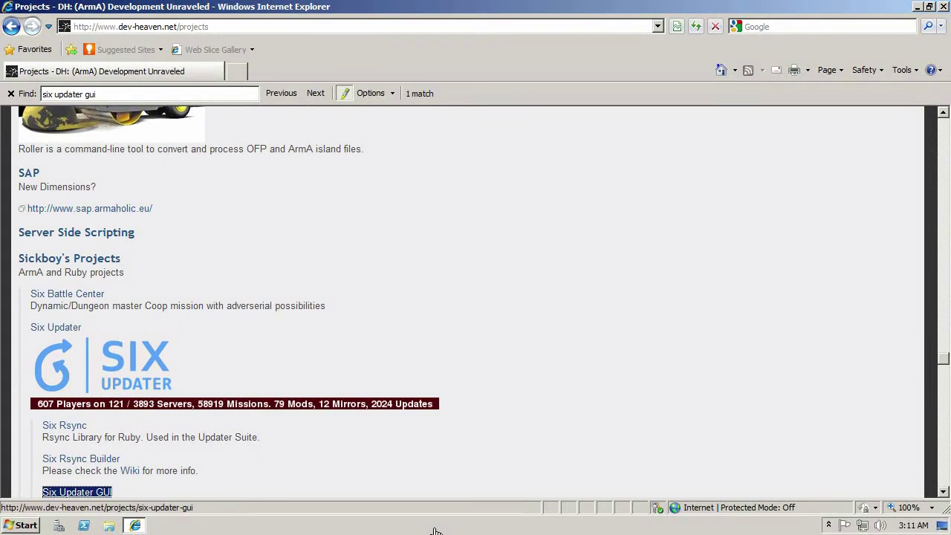
key(Return)
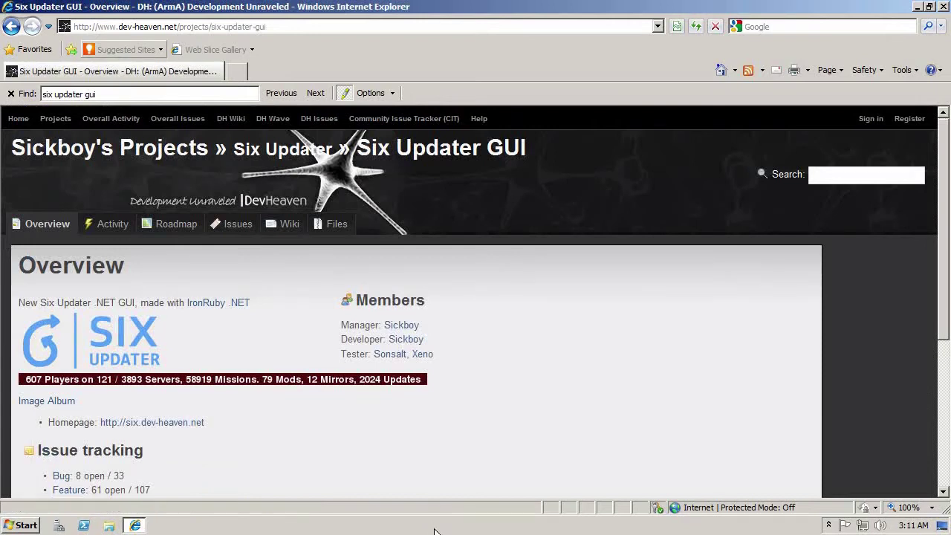
Close the page search and go to the project's Files page.
key(Escape)
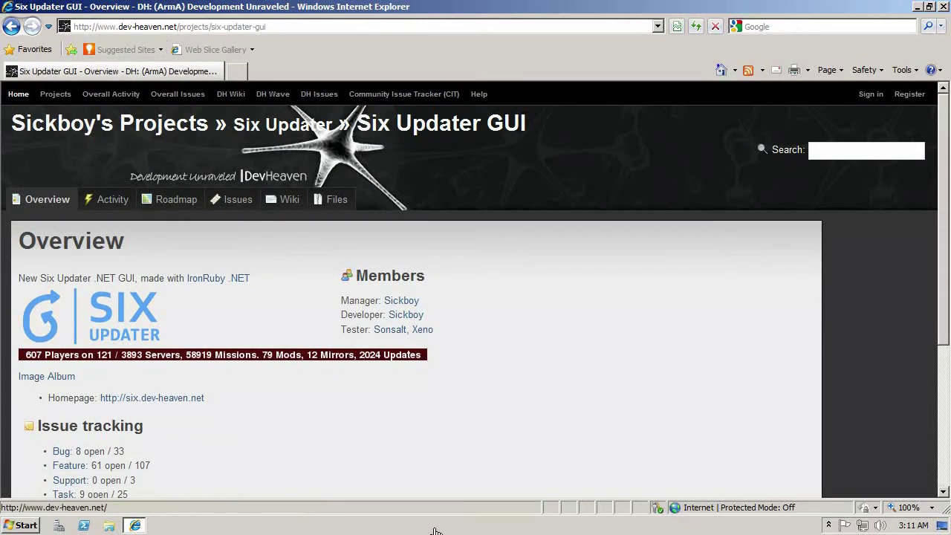
key(Tab)
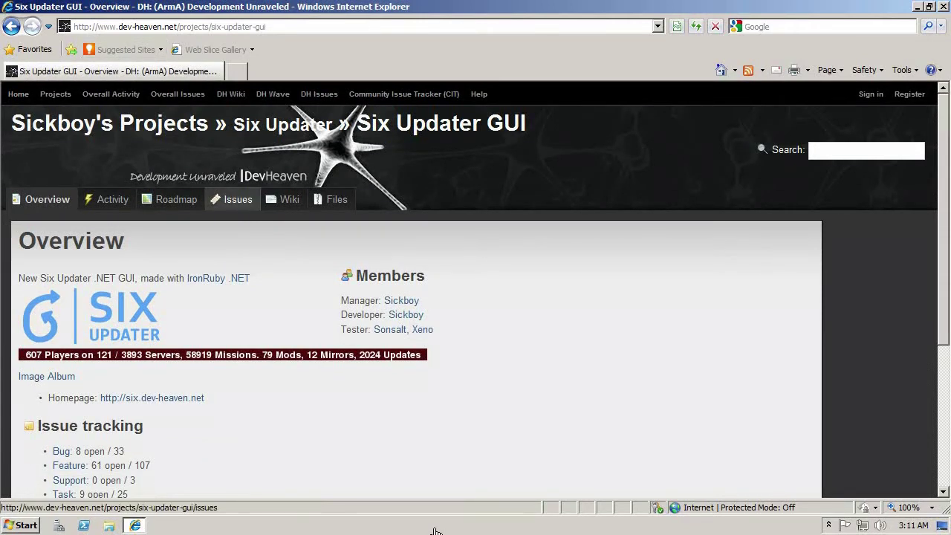
key(Tab)
key(Tab)
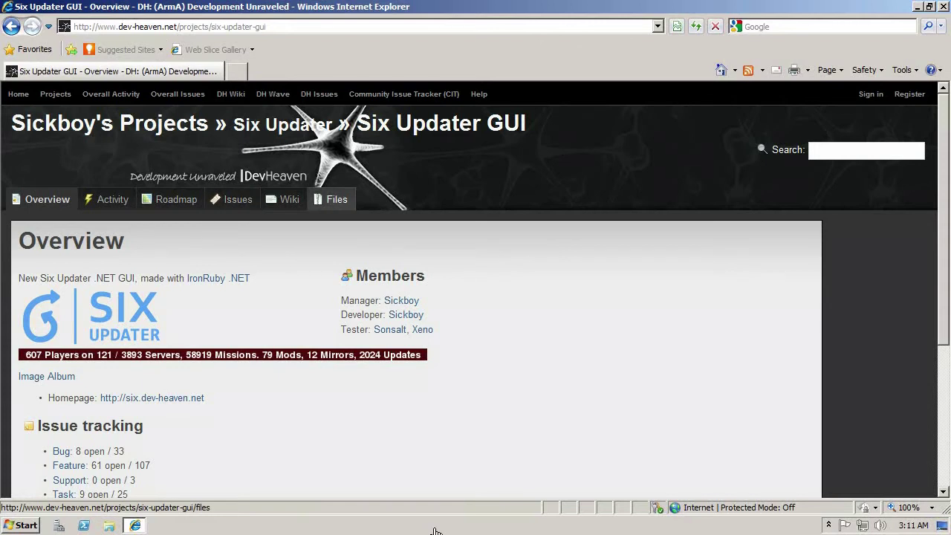
key(Return)
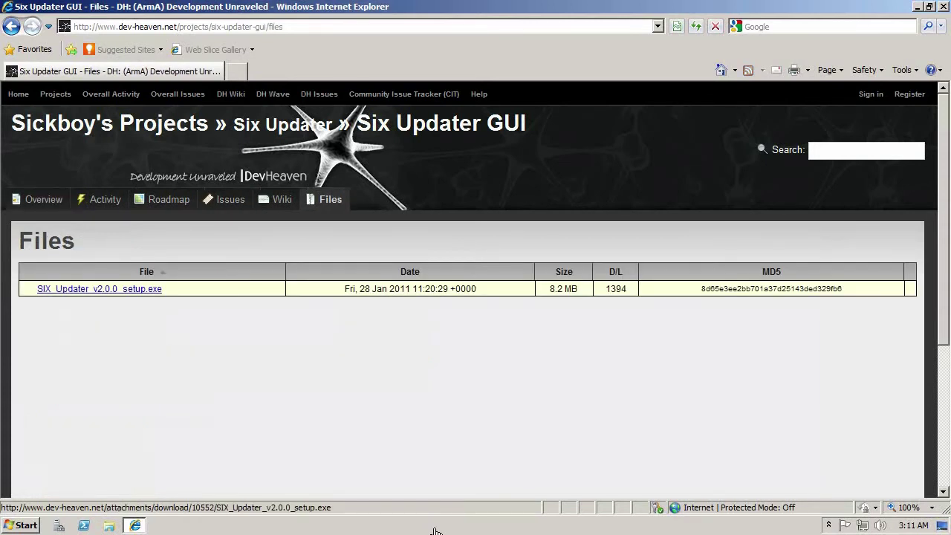
Save SIX_Updater_v2.0.0_setup.exe to Downloads and run it.
key(Return)
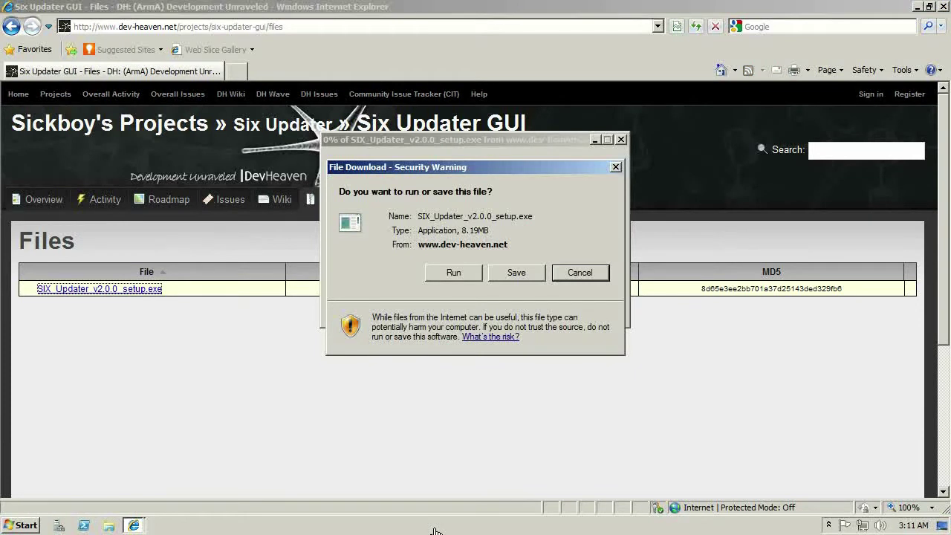
key(s)
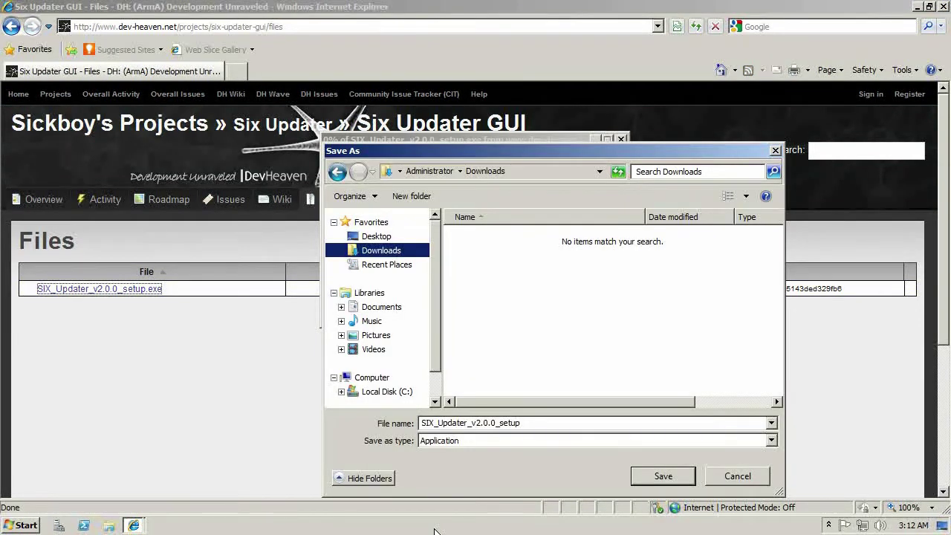
key(Return)
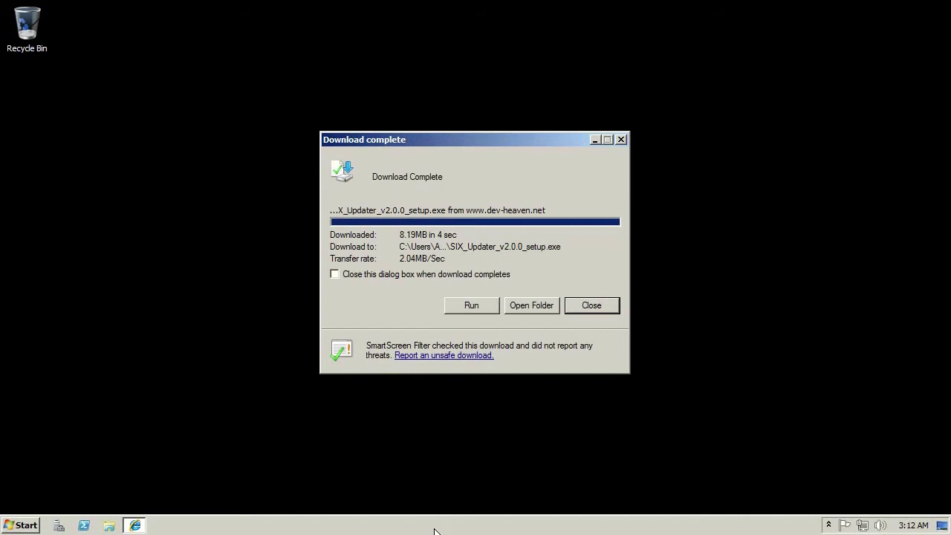
key(alt+r)
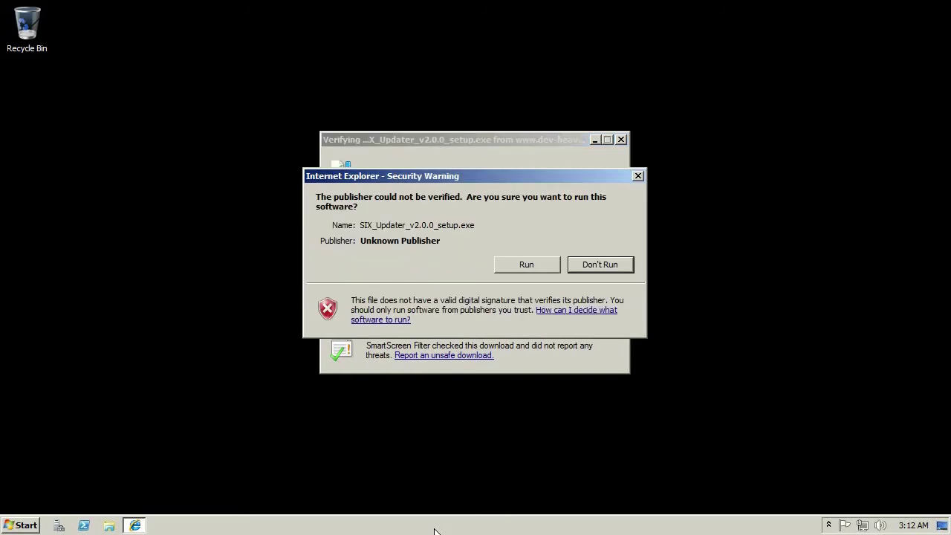
Confirm the security warning, choose English, and install Six Updater 2.0.0 with default shortcuts, folder and start menu.
key(alt+r)
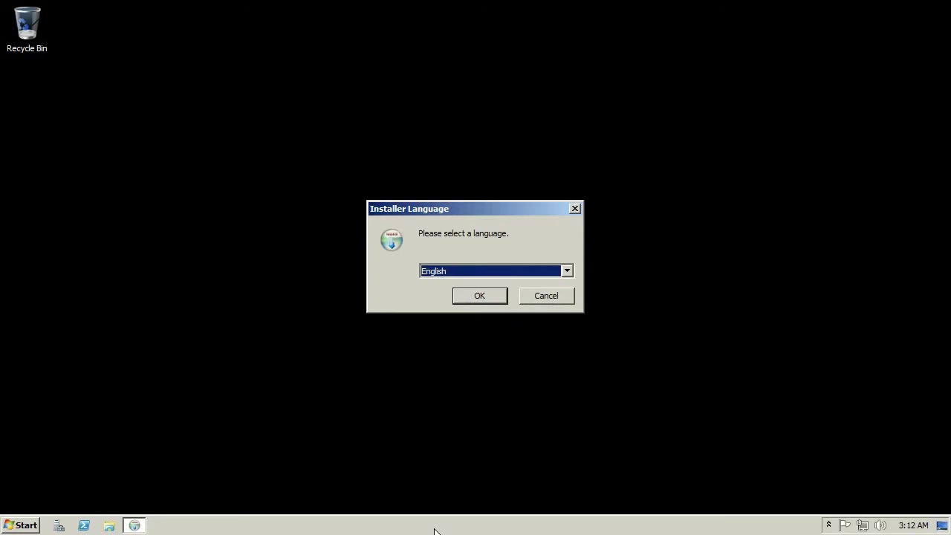
key(Return)
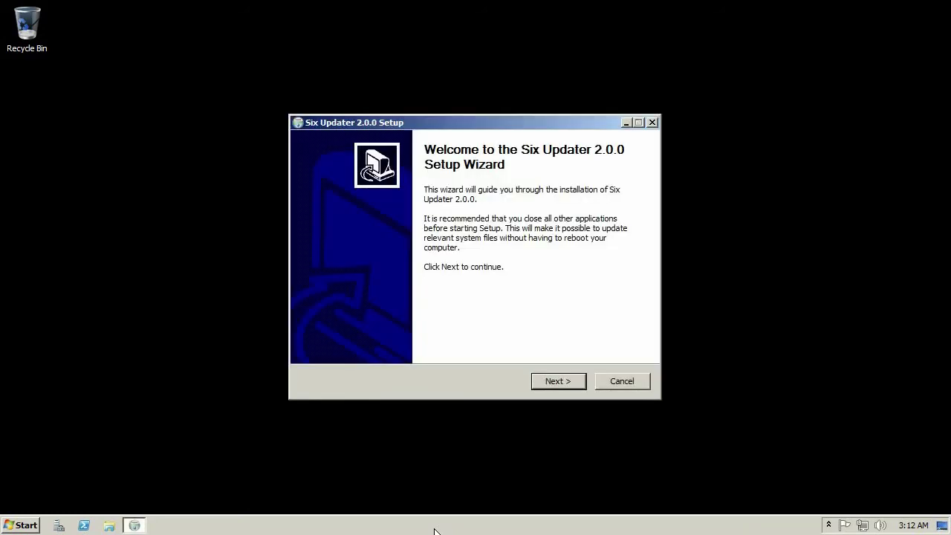
key(Return)
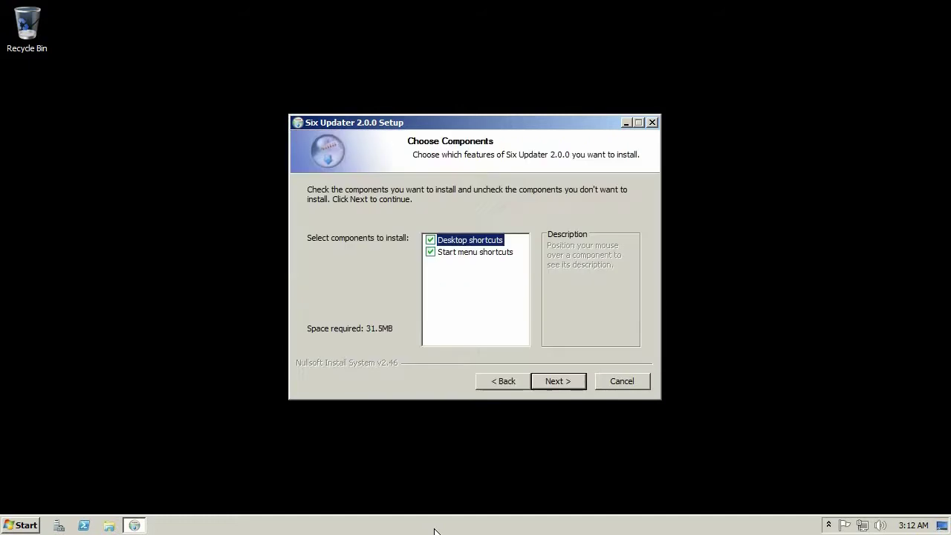
key(Return)
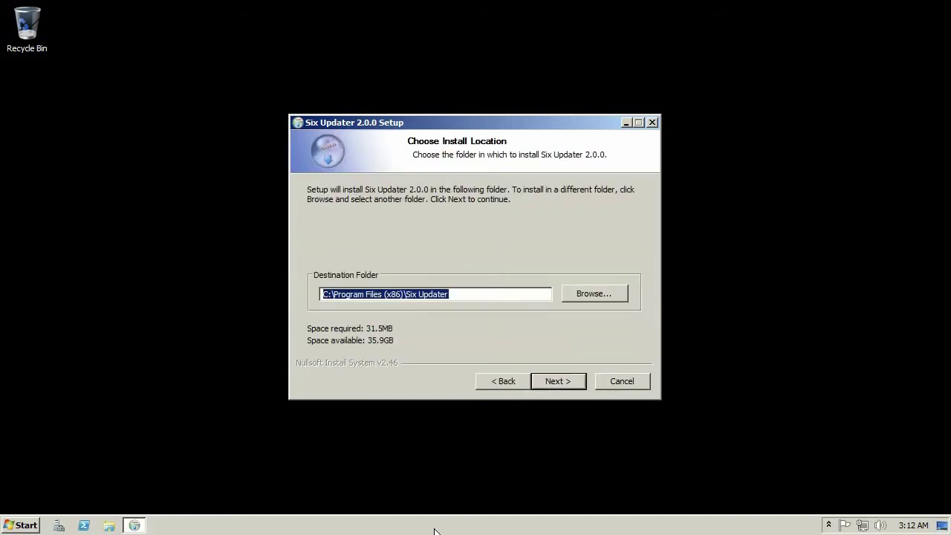
key(Return)
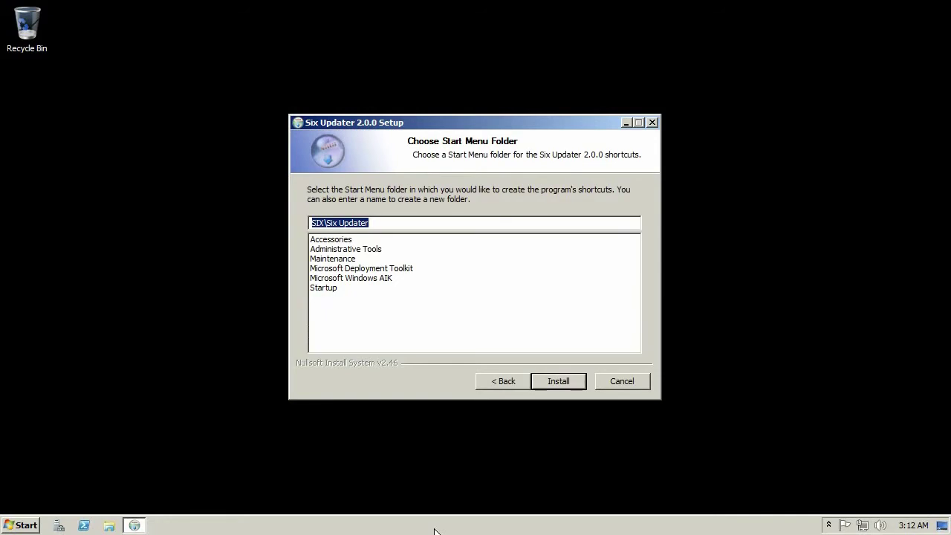
key(Return)
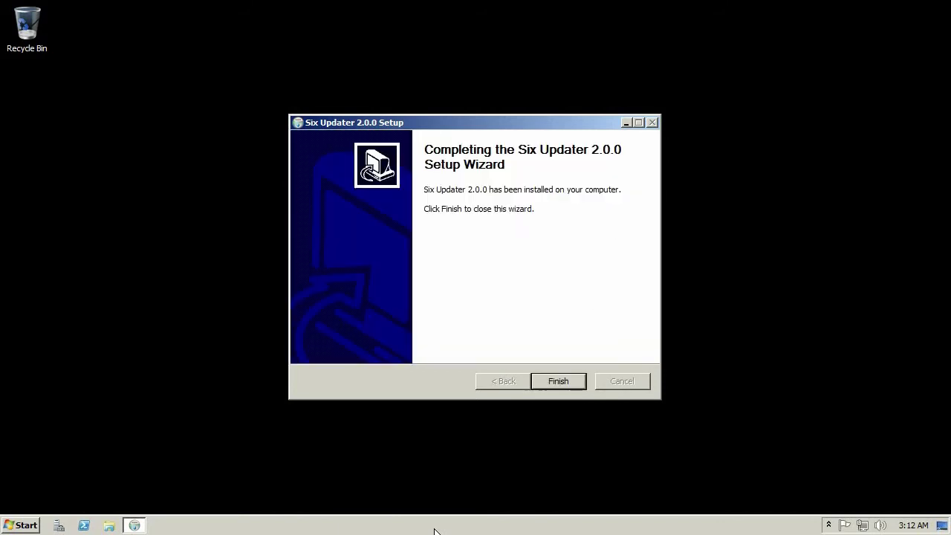
Finish the setup wizard and let Six Updater initialise under the A2 OA - A.C.E. preset.
key(Return)
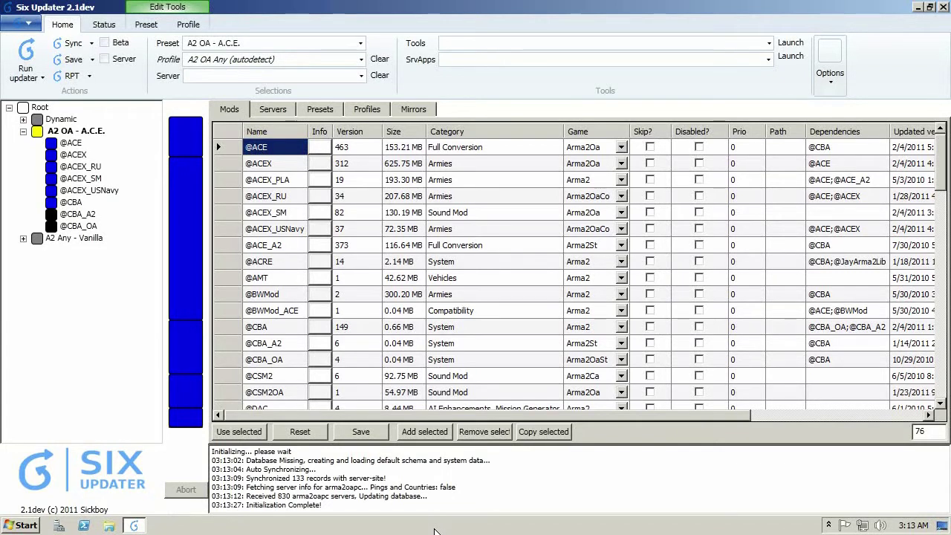
Step through the Servers, Presets and Profiles lists, ending on the 12 rsync mirrors.
key(ctrl+Tab)
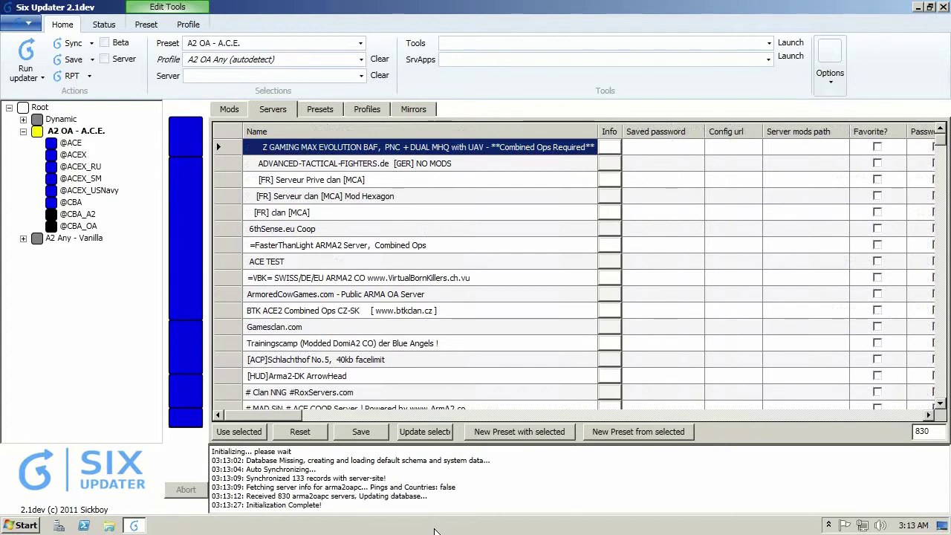
key(ctrl+Tab)
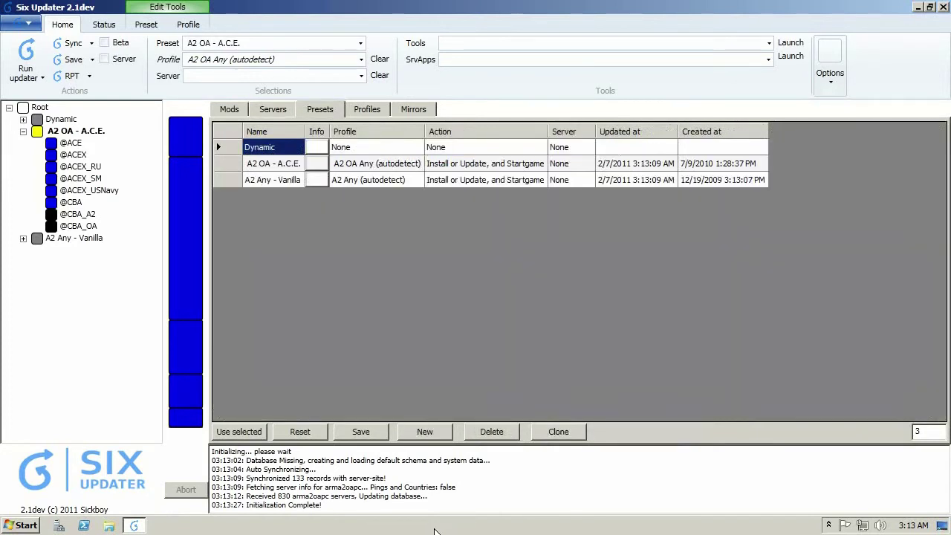
key(ctrl+Tab)
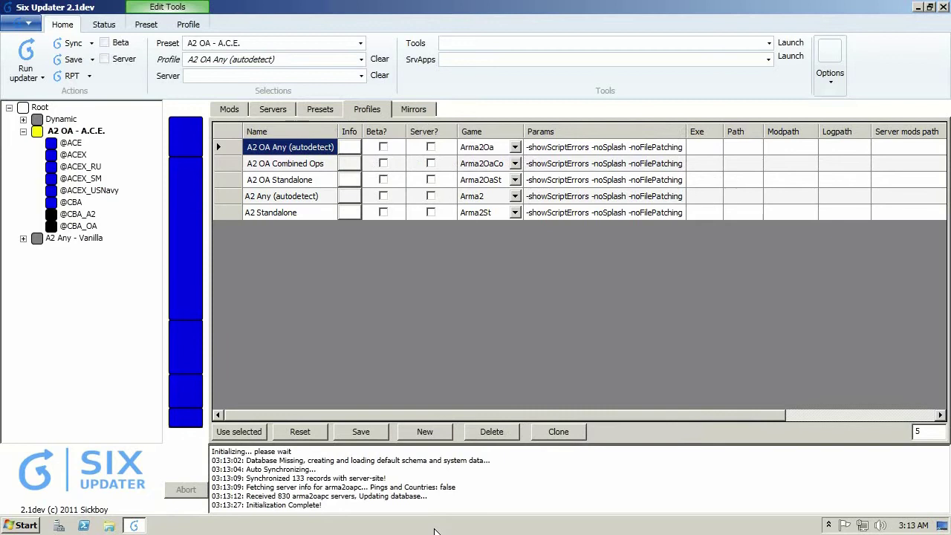
key(ctrl+Tab)
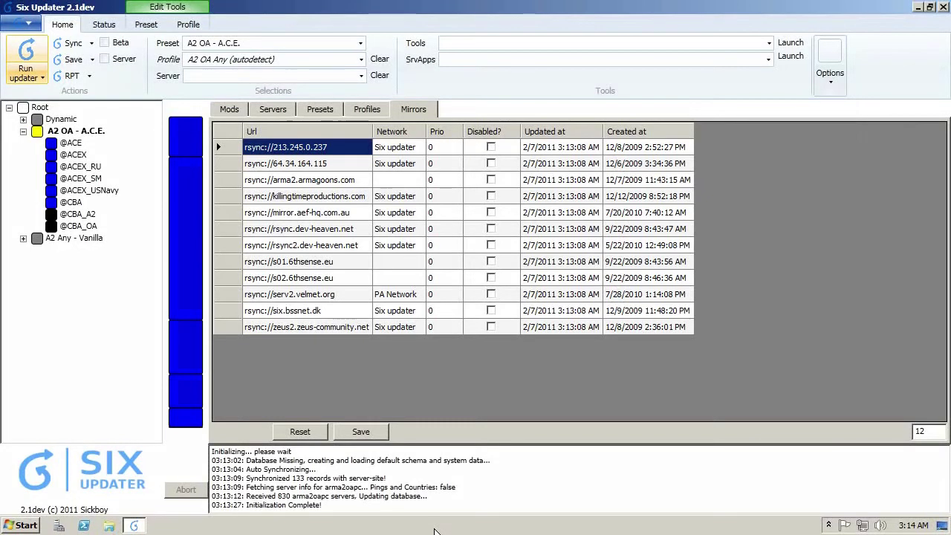
key(Down)
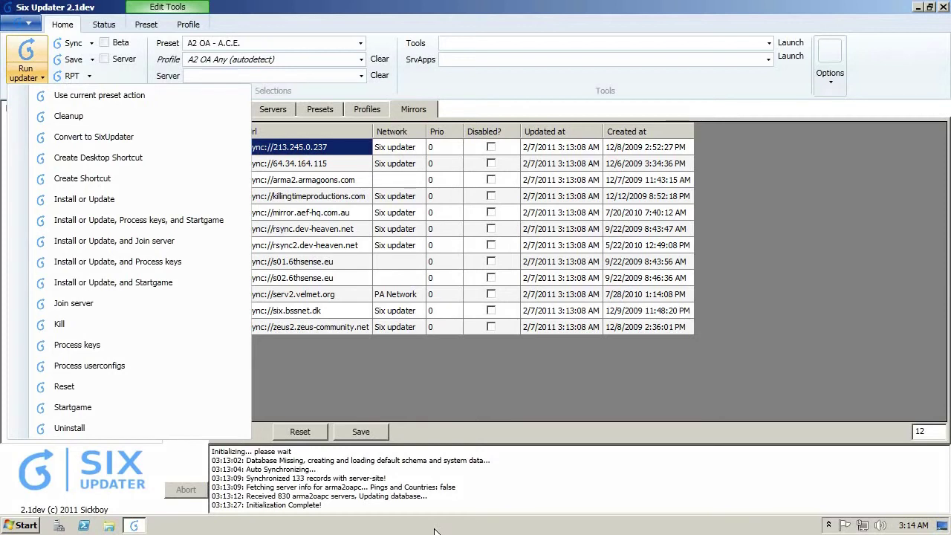
key(Escape)
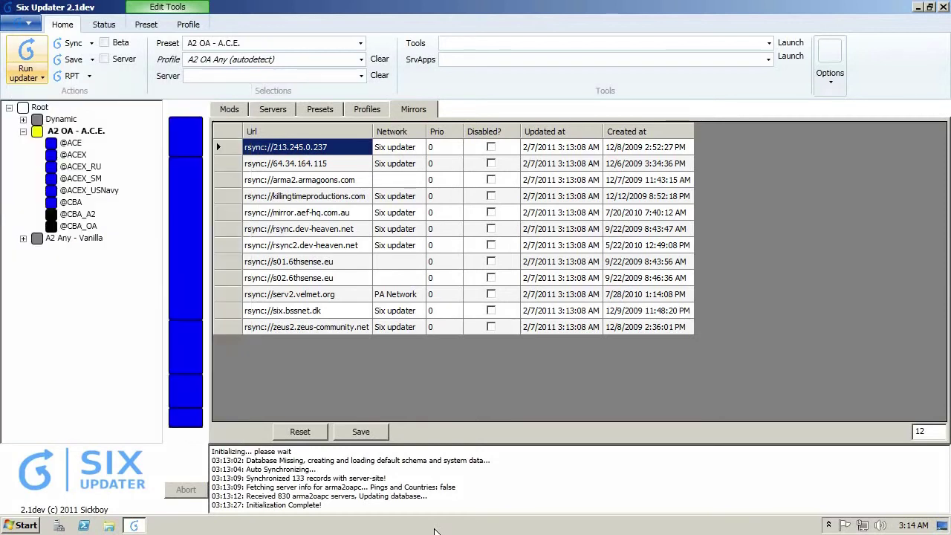
key(Right)
key(Up)
key(Down)
key(Down)
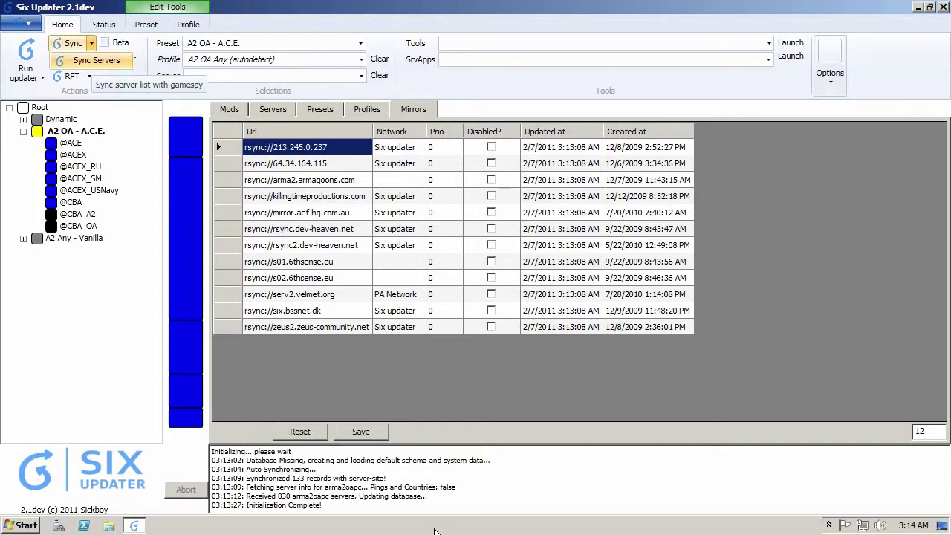
key(Escape)
key(Down)
key(Return)
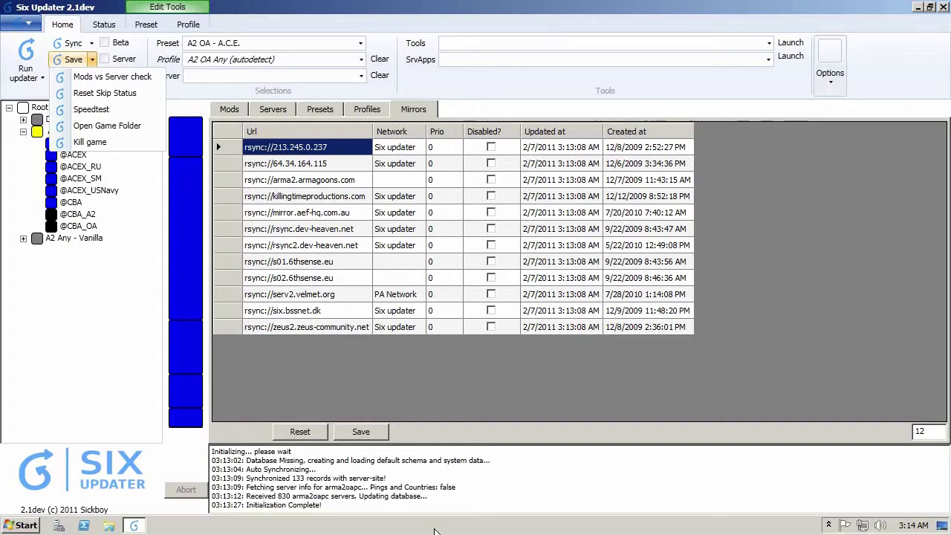
key(Escape)
key(Down)
key(Return)
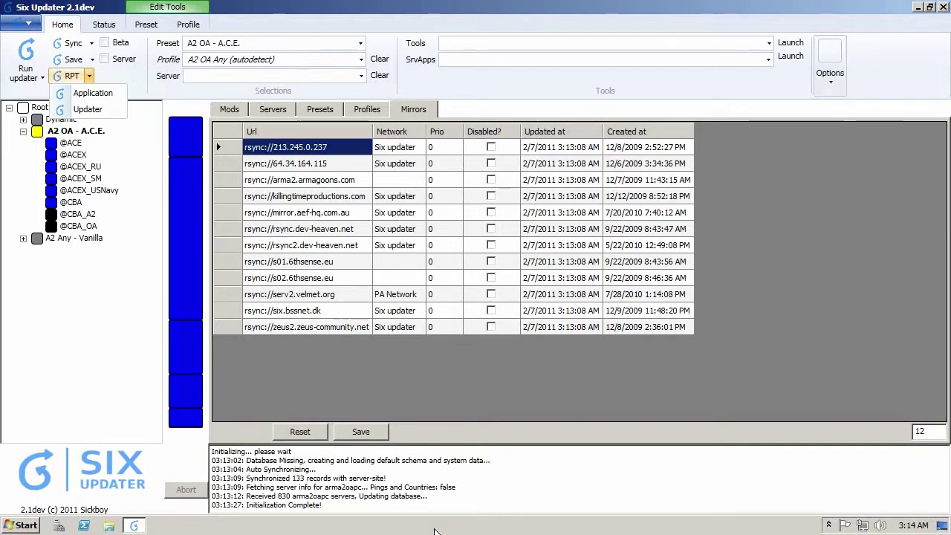
key(Escape)
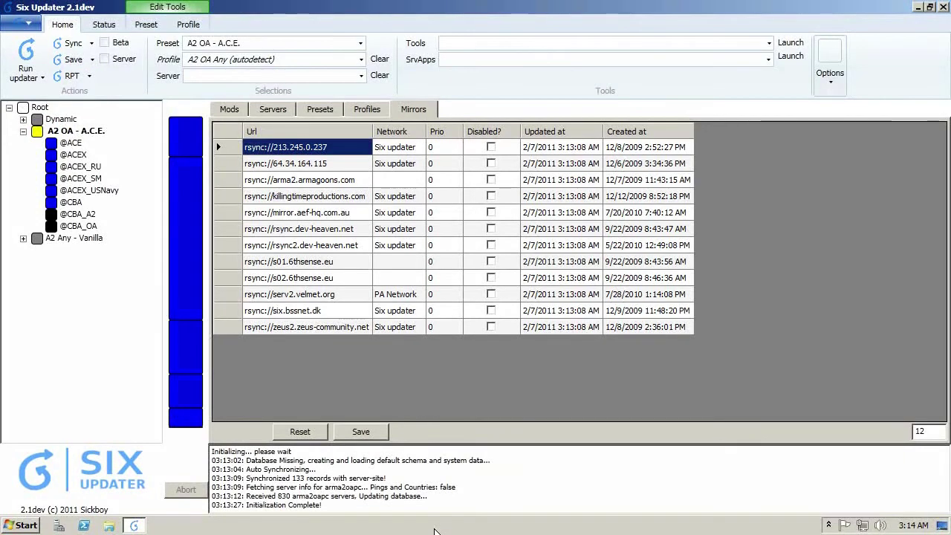
key(Up)
key(Down)
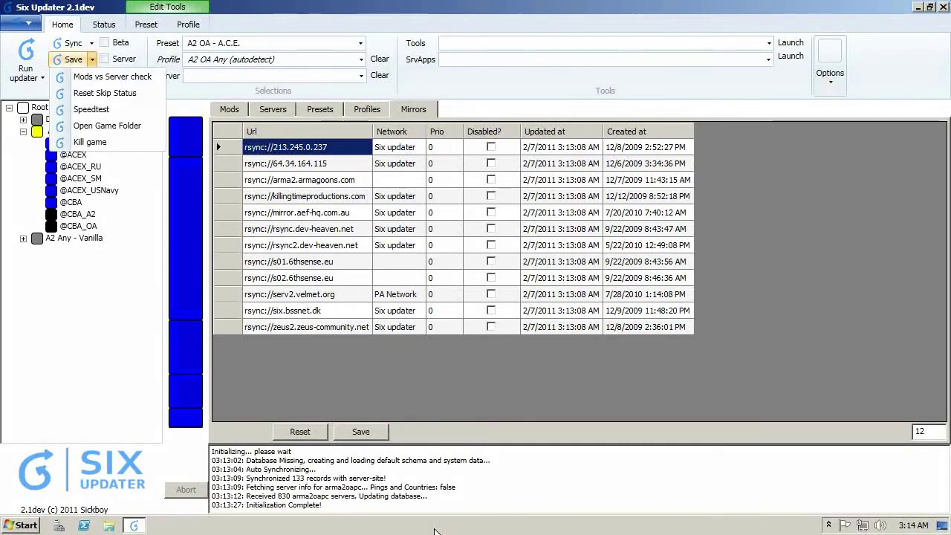
key(Down)
key(Down)
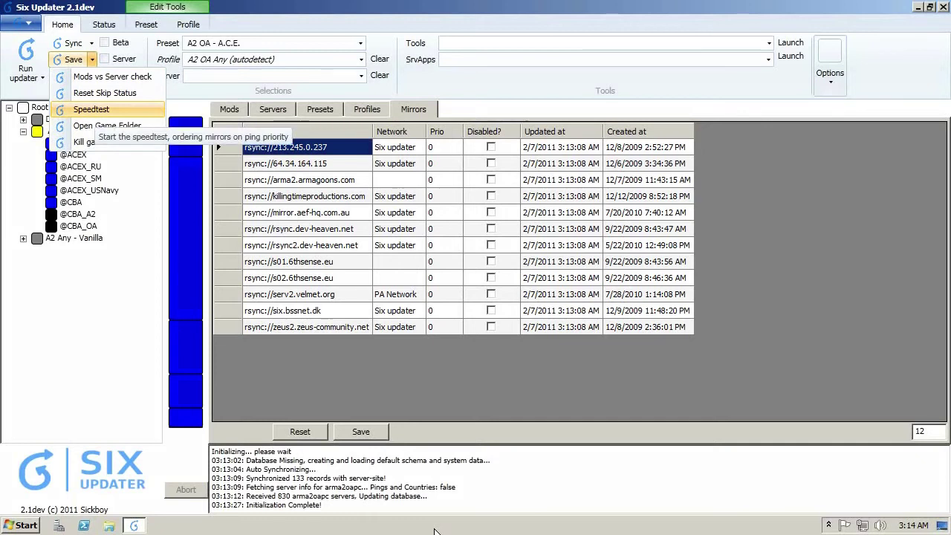
Run Speedtest to order the mirrors by ping.
key(Return)
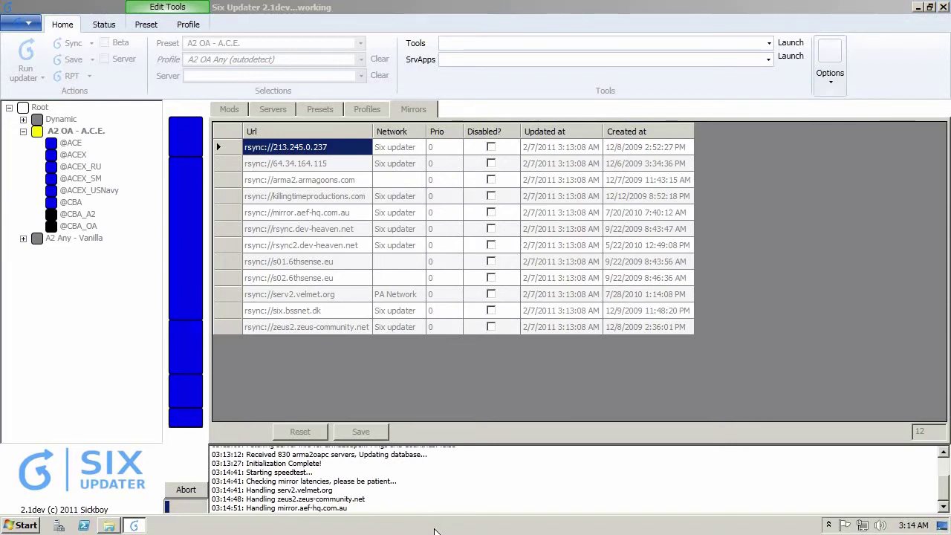
key(super+e)
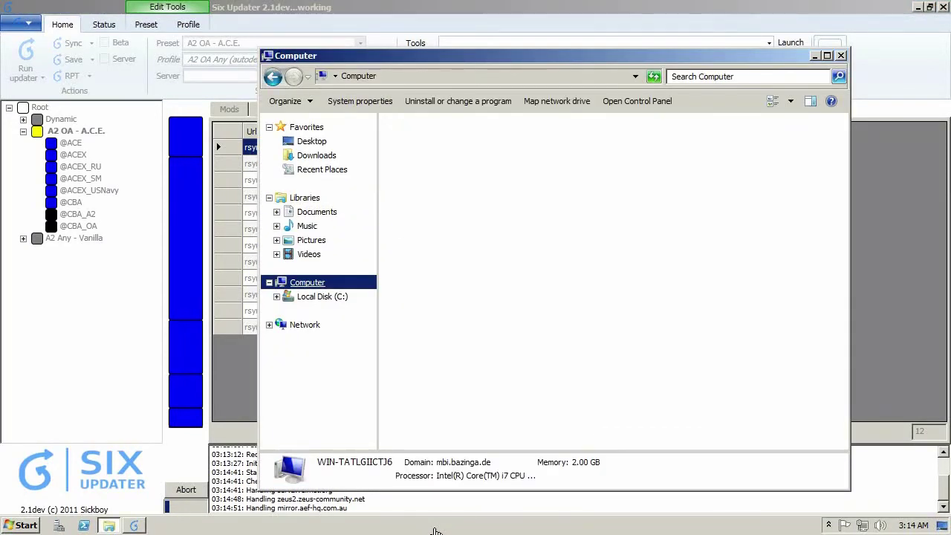
key(Tab)
key(Return)
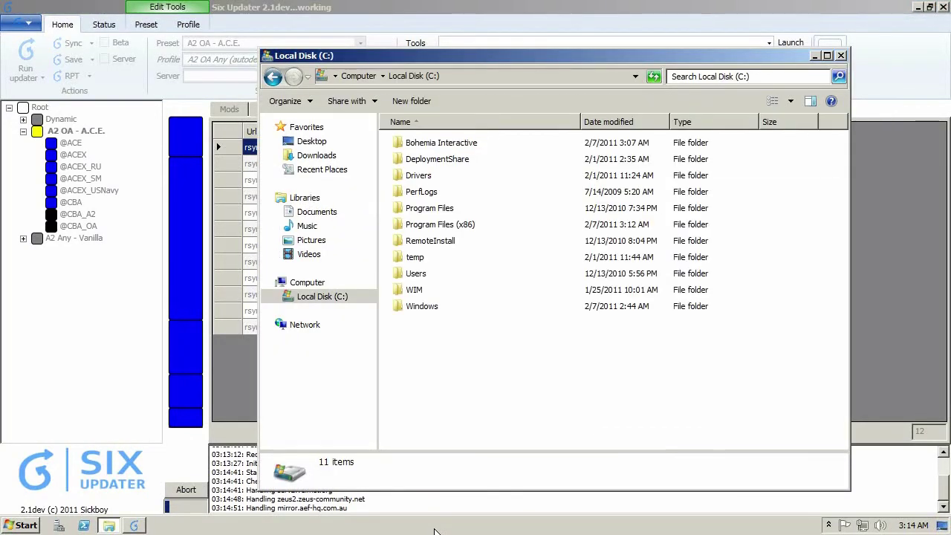
key(Down)
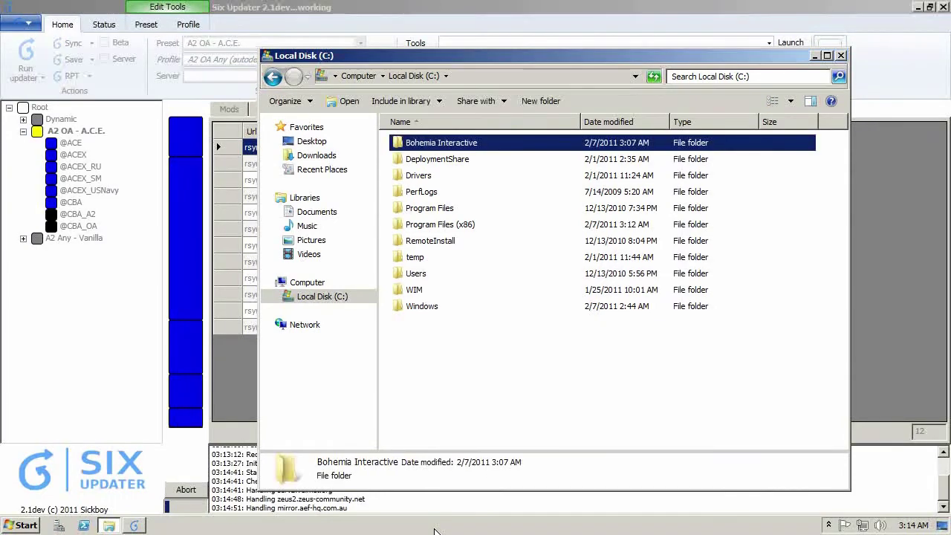
key(Return)
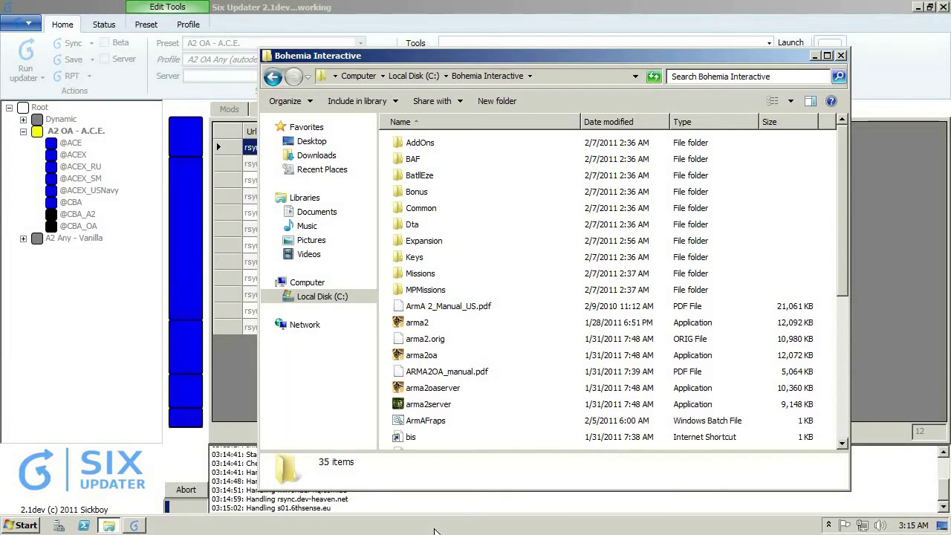
key(alt+Tab)
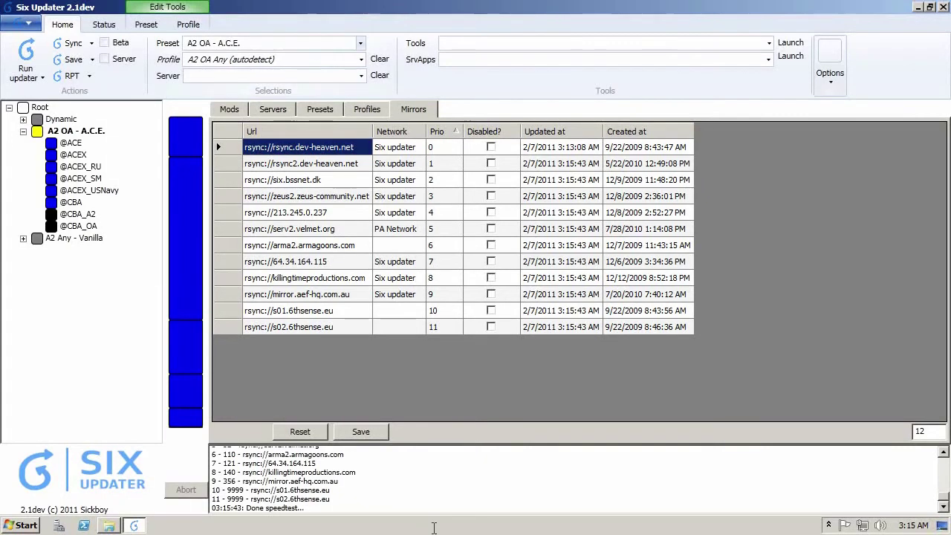
Keep the A2 OA - A.C.E. preset and the A2 OA Any (autodetect) profile.
key(F4)
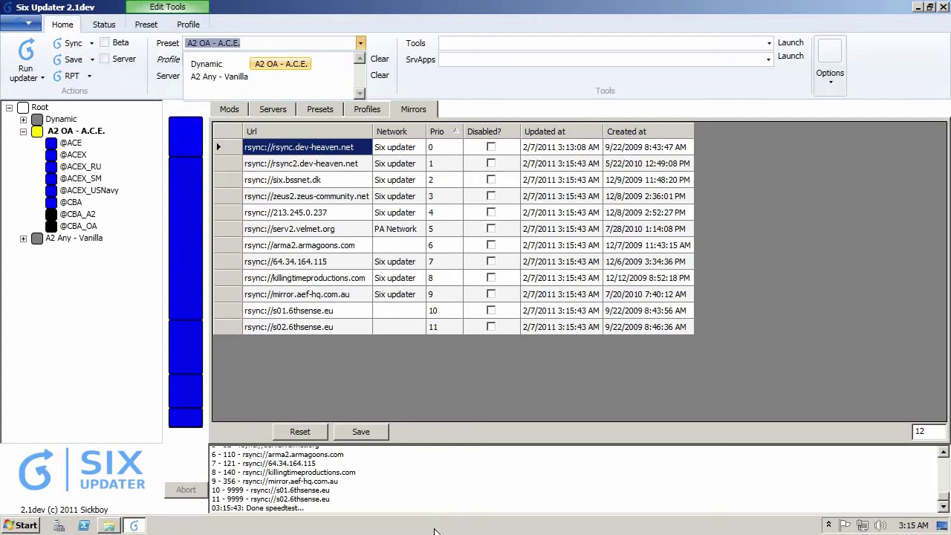
key(Down)
key(Down)
key(Down)
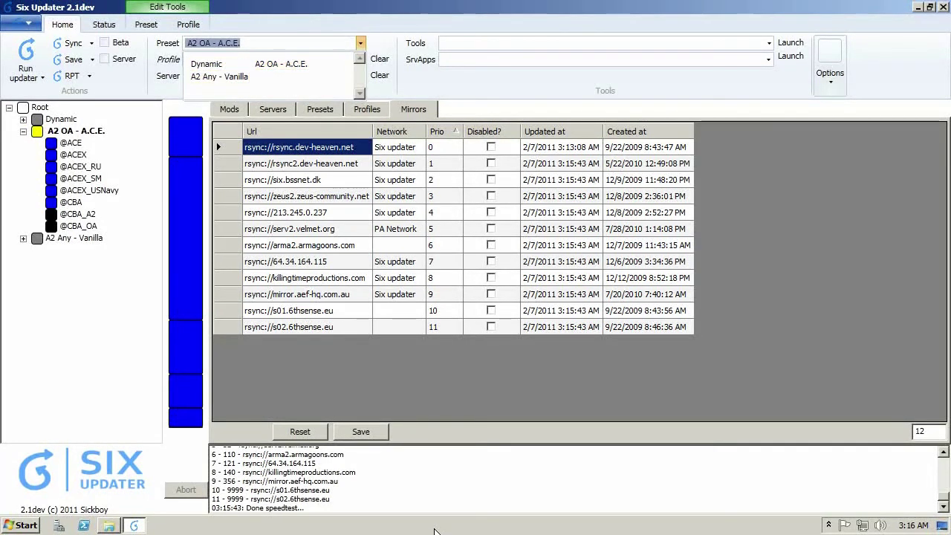
key(Return)
key(Tab)
key(F4)
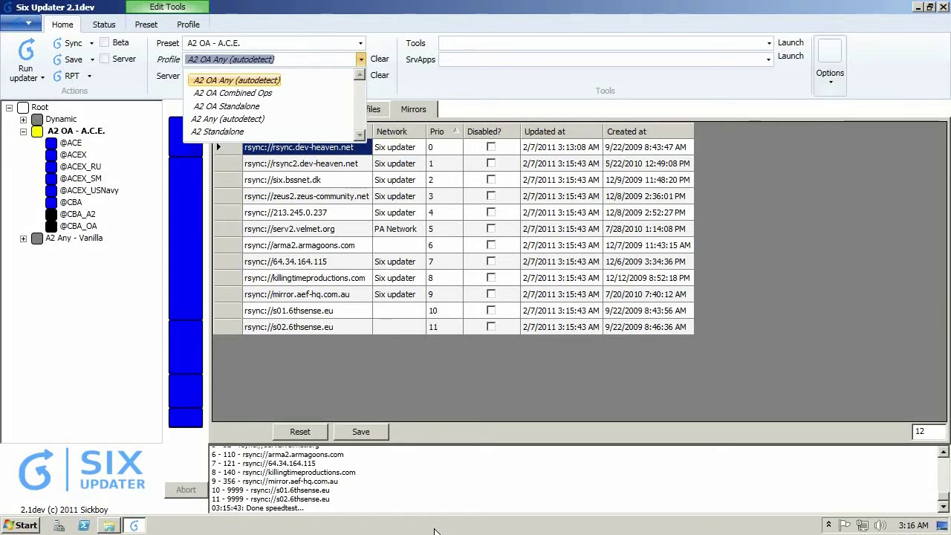
key(Down)
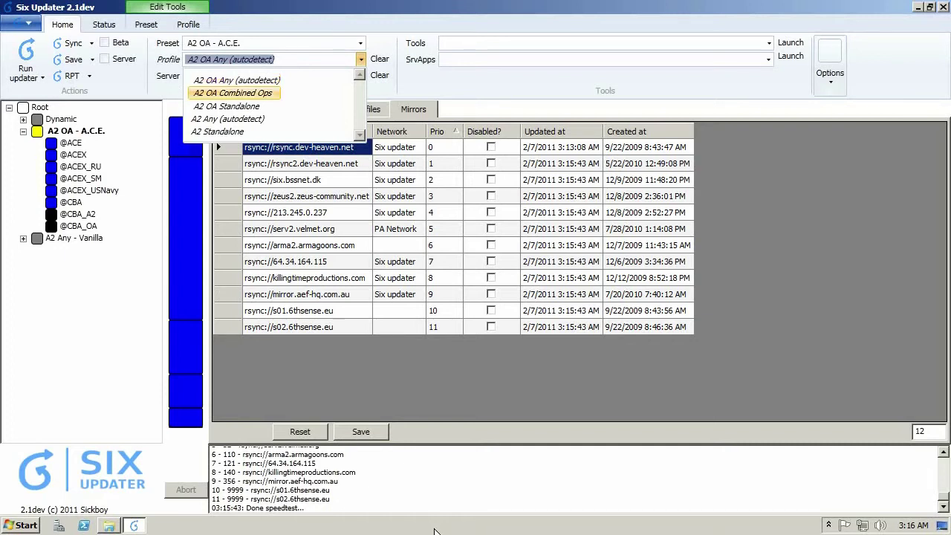
key(Down)
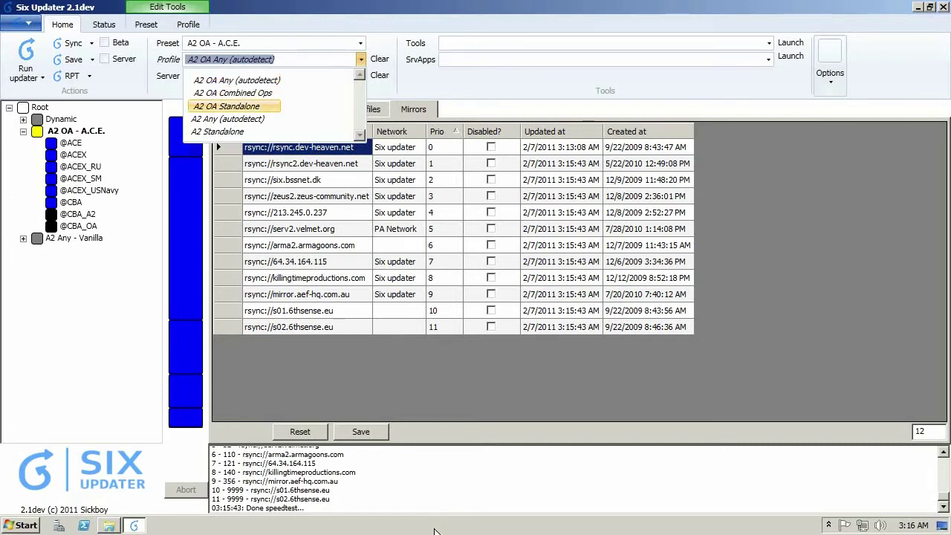
key(Down)
key(Down)
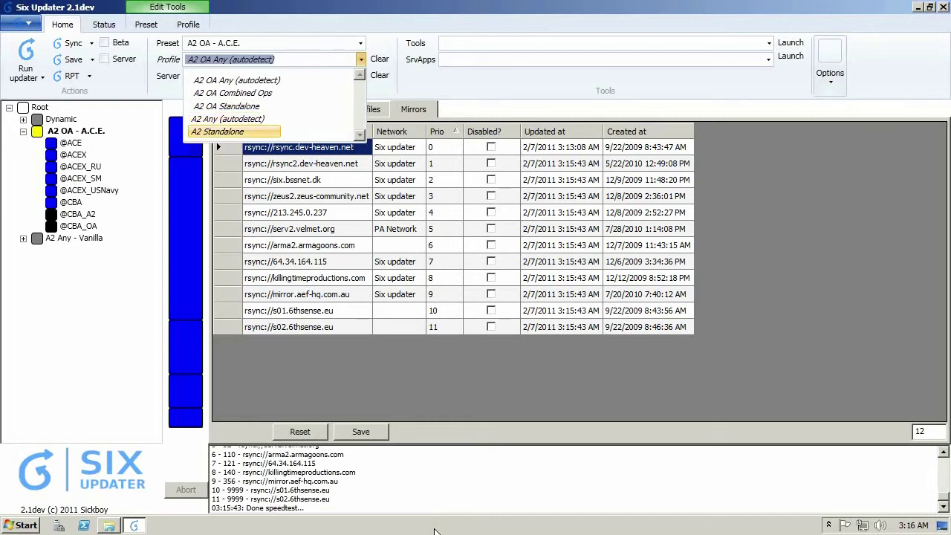
key(Up)
key(Up)
key(Up)
key(Up)
key(Return)
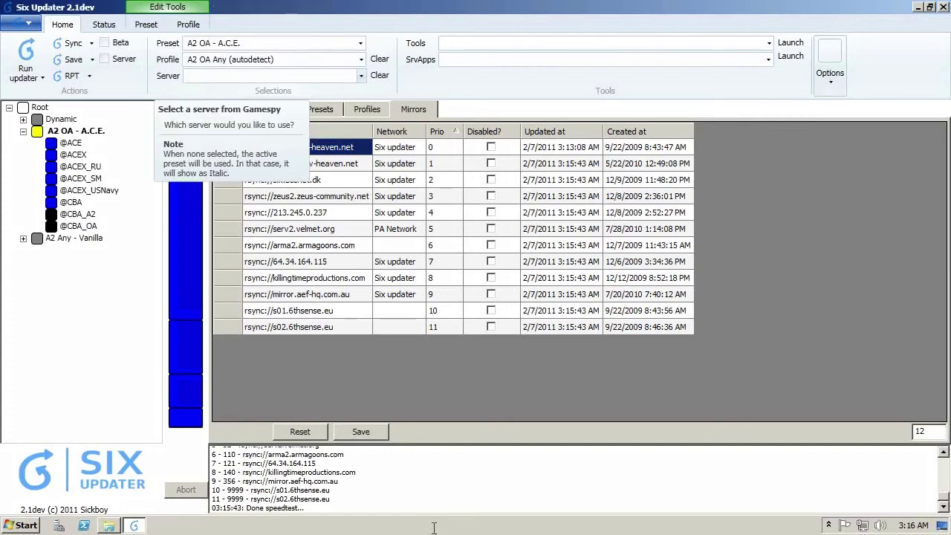
Pick ACE TEST as the server, then switch to 6thSense.eu Coop.
key(alt+Down)
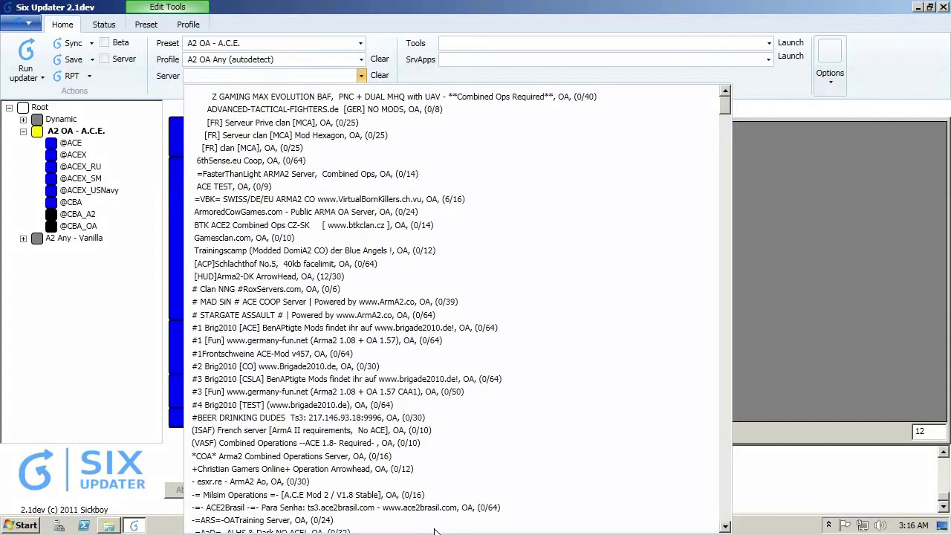
key(Down)
key(Down)
key(Down)
key(Down)
key(Down)
key(Down)
key(Down)
key(Down)
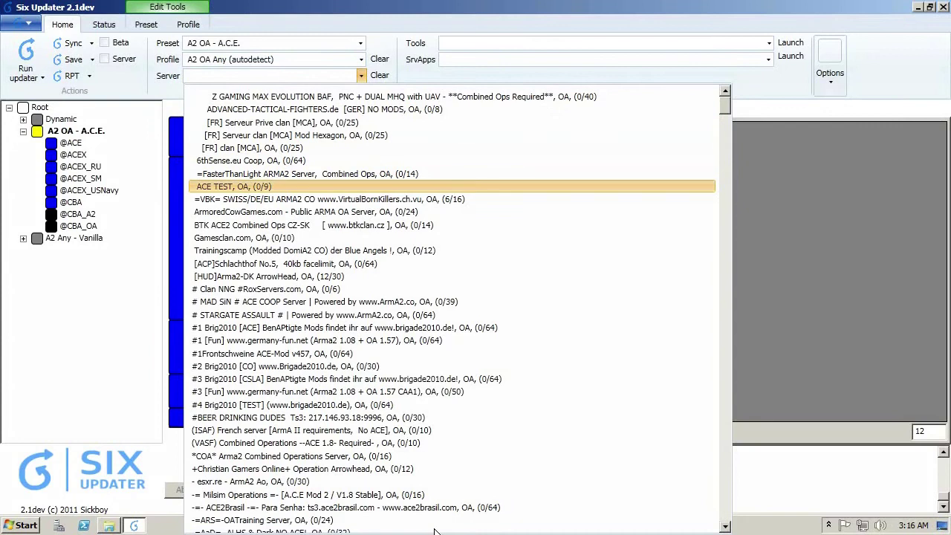
key(Return)
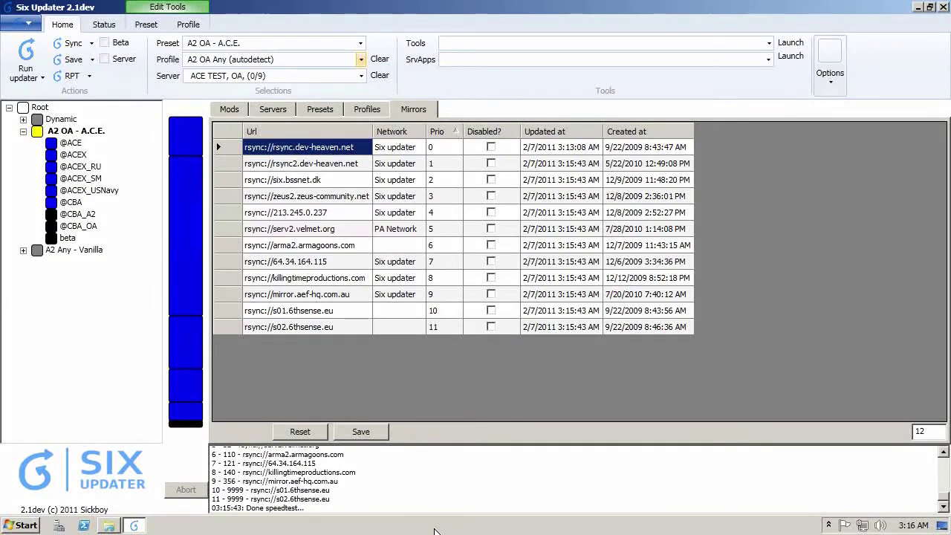
key(alt+Down)
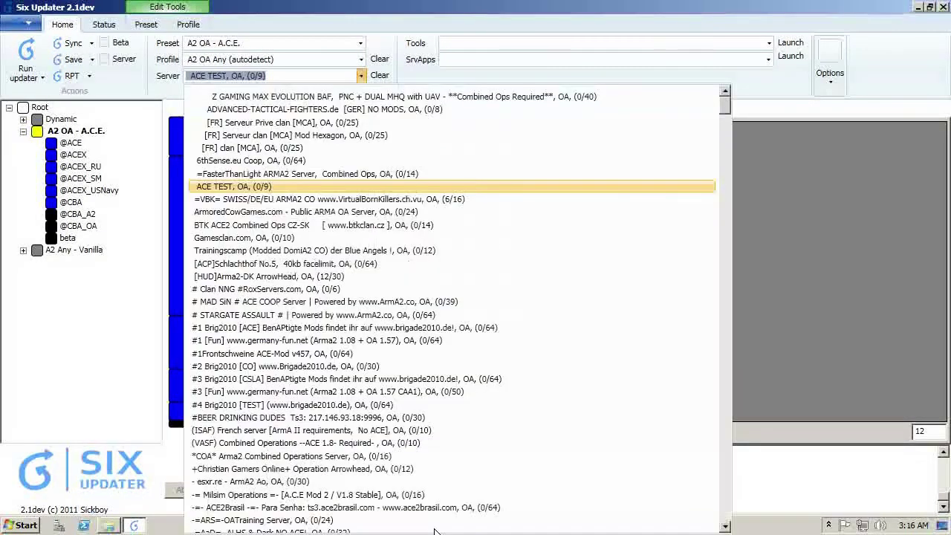
key(Up)
key(Up)
key(Return)
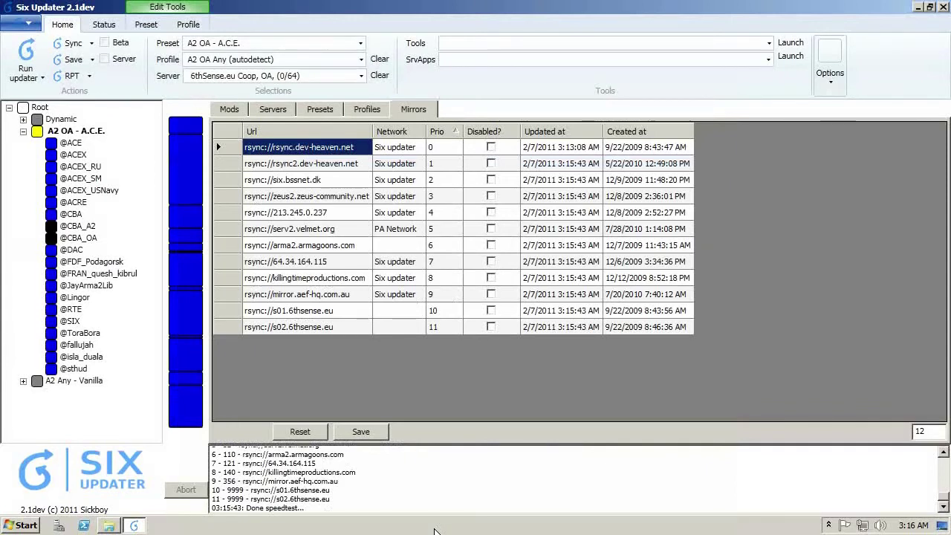
Check the profile and preset lists unchanged, then show the full 830-entry servers table.
key(shift+Tab)
key(alt+Down)
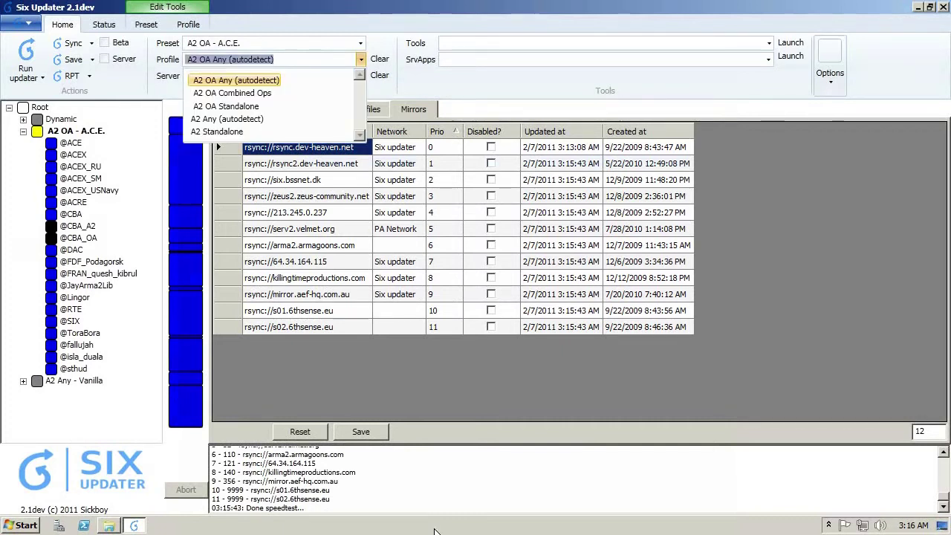
key(Escape)
key(shift+Tab)
key(alt+Down)
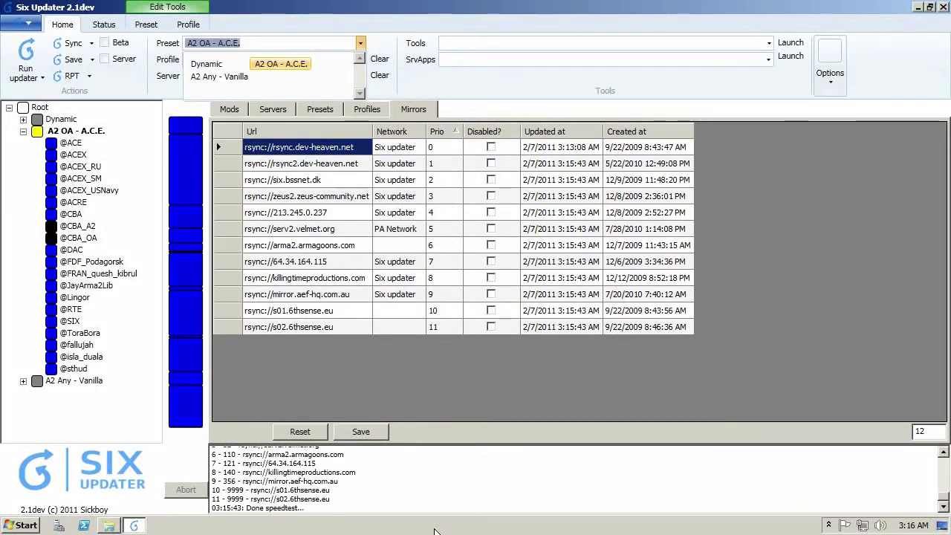
key(Escape)
key(Tab)
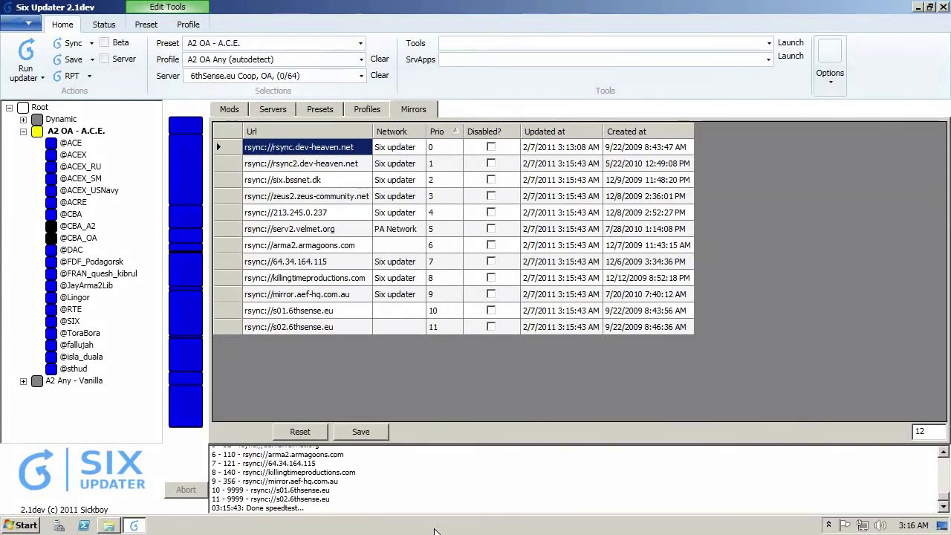
key(ctrl+Tab)
key(ctrl+Tab)
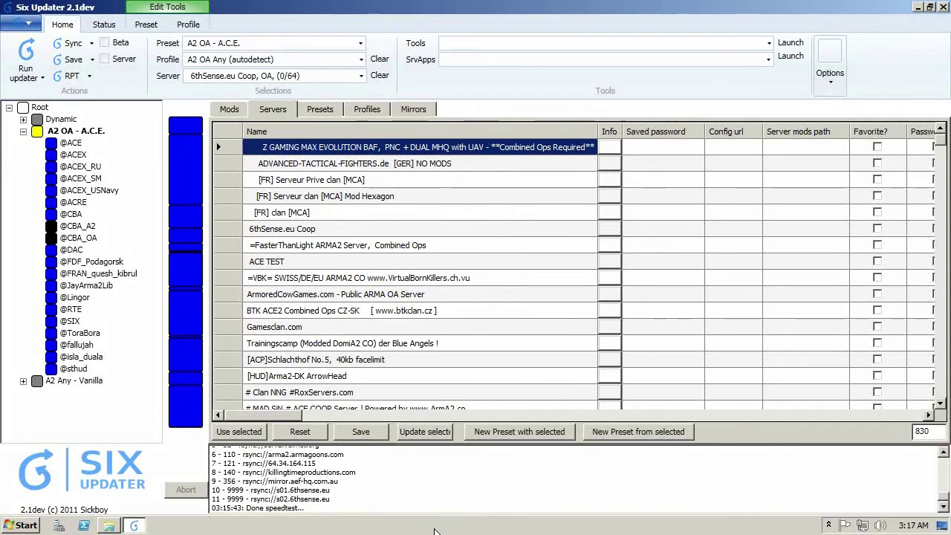
Enter and save the server password for ACE TEST in the servers table.
key(Down)
key(Down)
key(Down)
key(Down)
key(Down)
key(Down)
key(Down)
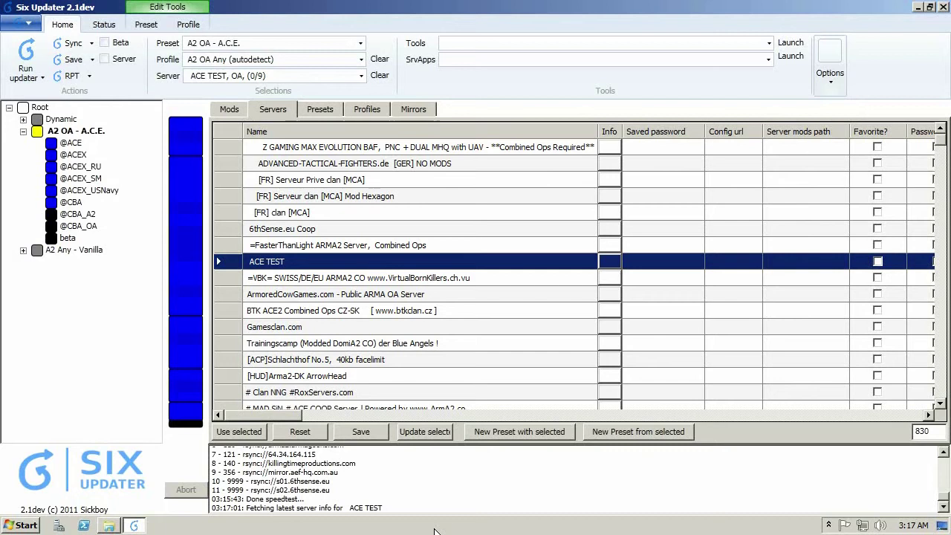
key(F2)
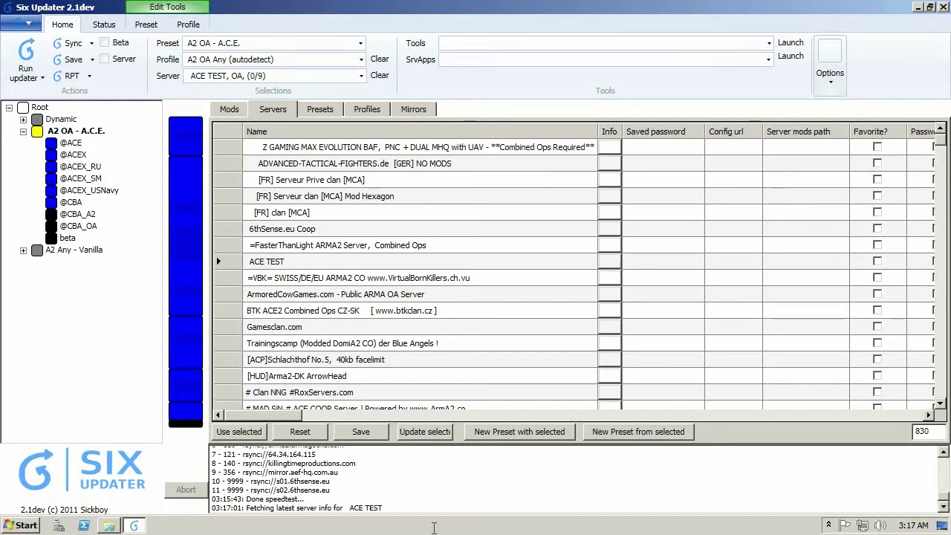
text(passwordhere)
key(Return)
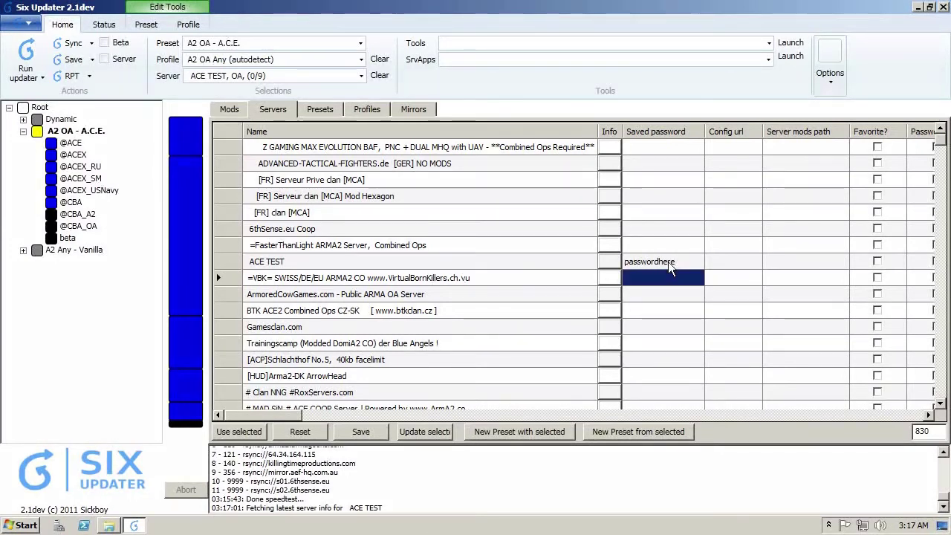
Review ACE TEST's mods path and password-required columns, then select the whole ACE TEST row.
key(Up)
key(Right)
key(Right)
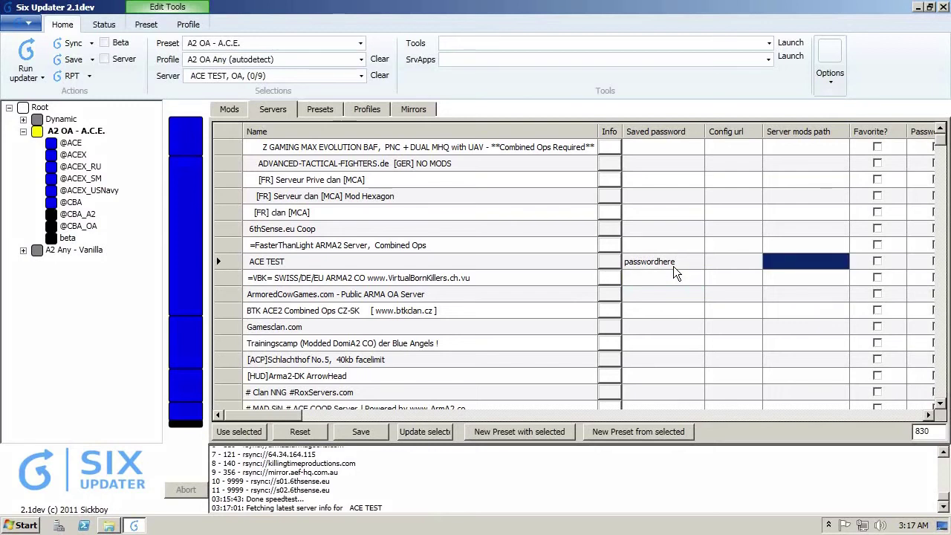
scroll(674, 272, right, 4)
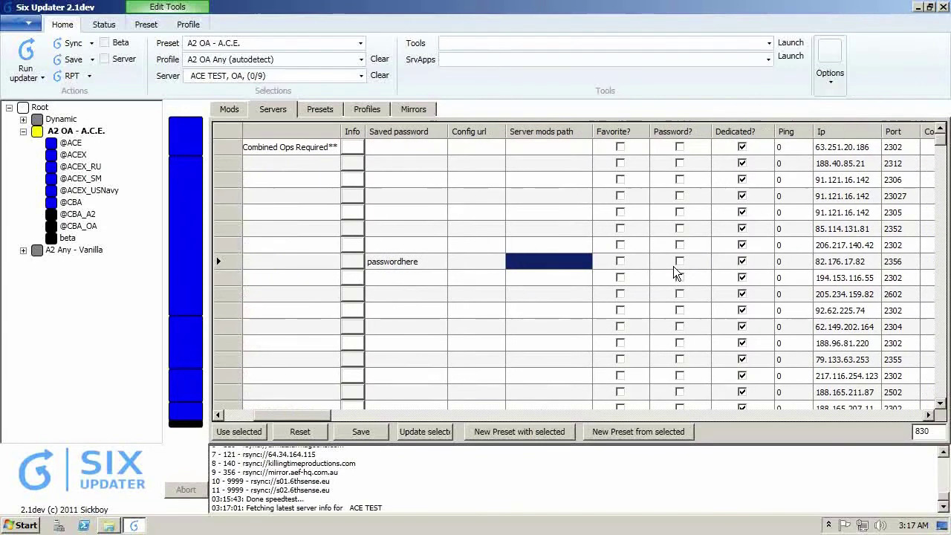
key(Right)
key(Right)
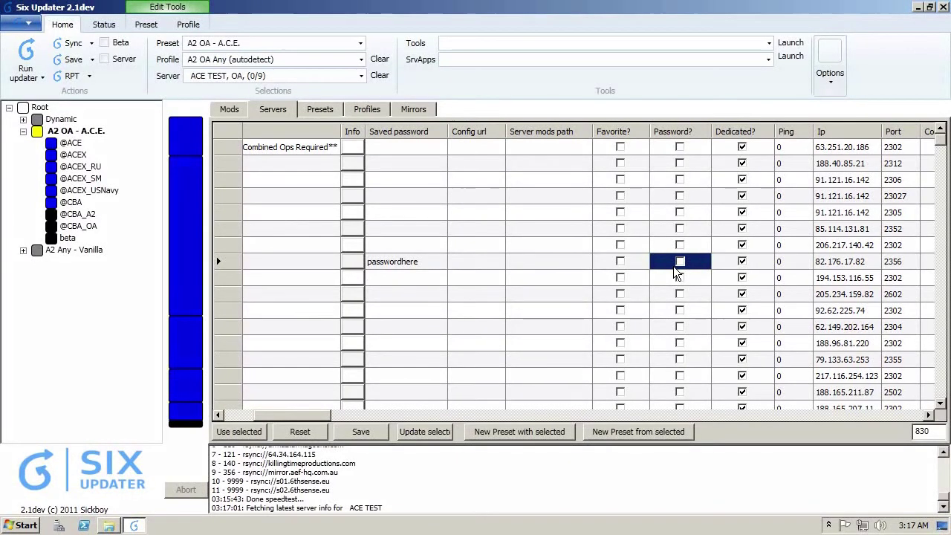
scroll(676, 274, right, 3)
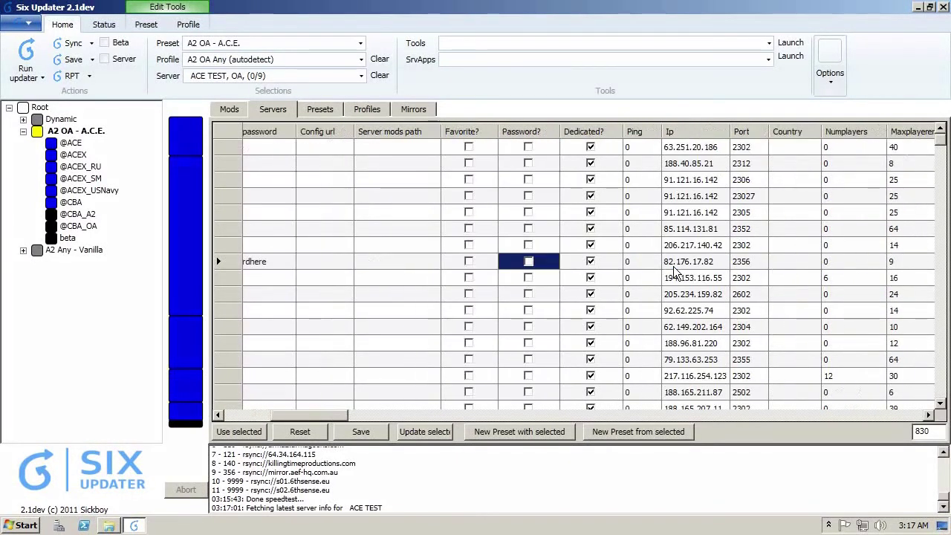
scroll(675, 273, right, 6)
scroll(675, 273, left, 9)
scroll(674, 274, left, 3)
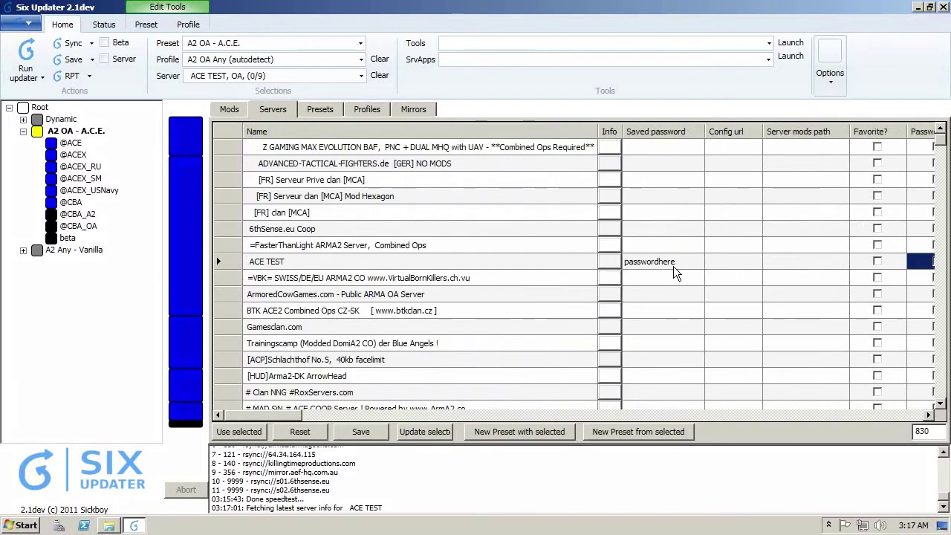
key(Home)
key(shift+space)
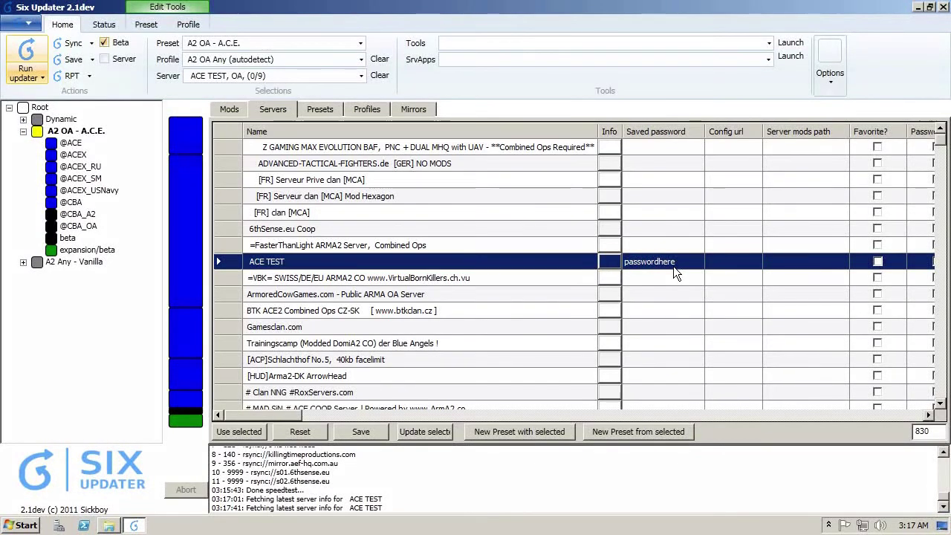
Choose Install or Update from the Run updater menu to download the preset's mods.
key(Down)
key(Down)
key(Down)
key(Down)
key(Down)
key(Down)
key(Down)
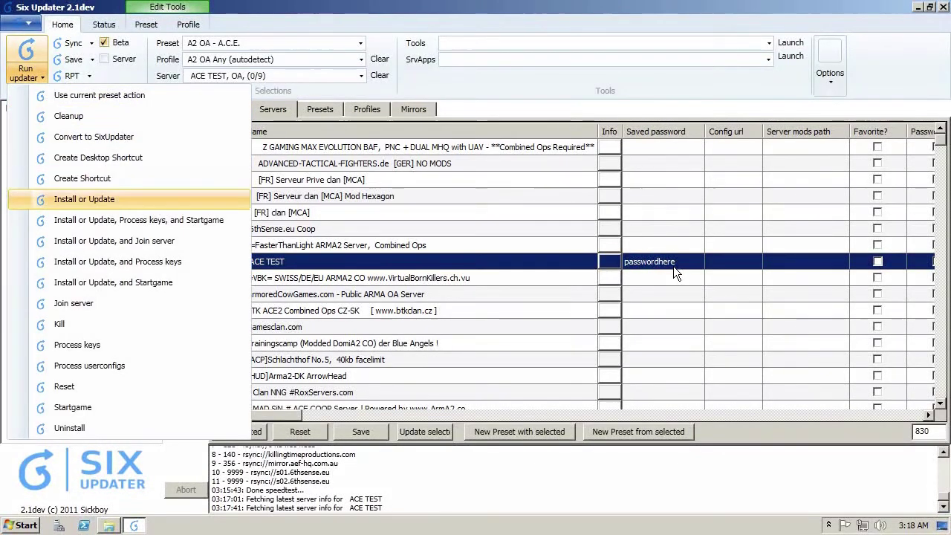
key(Return)
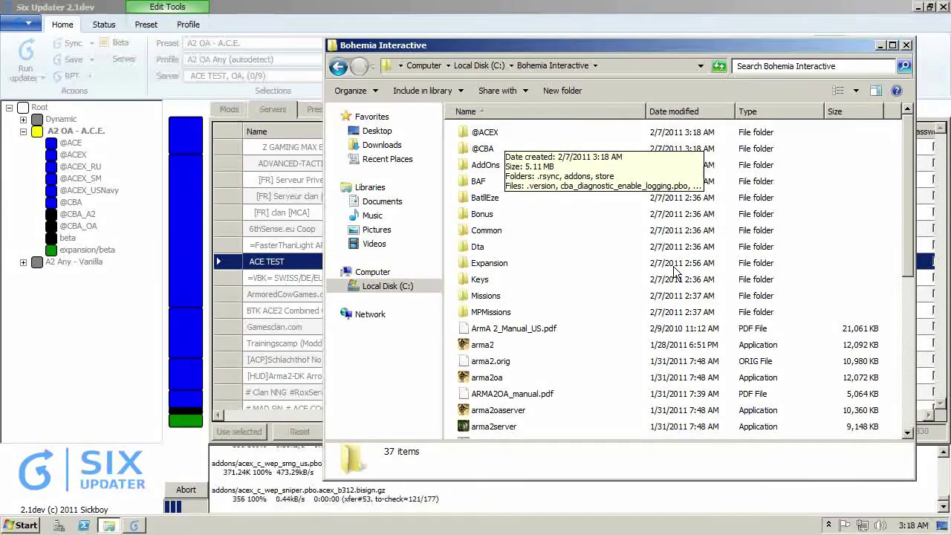
key(Return)
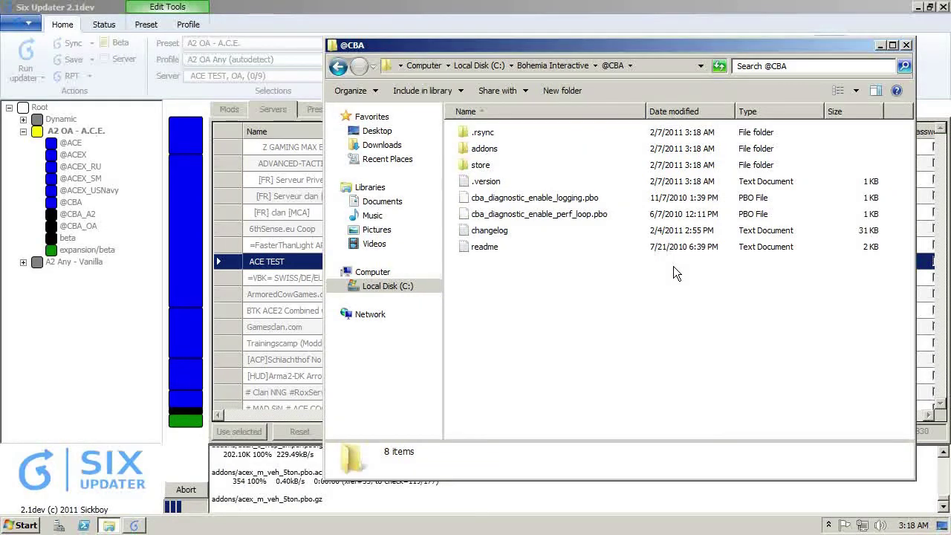
key(Down)
key(Return)
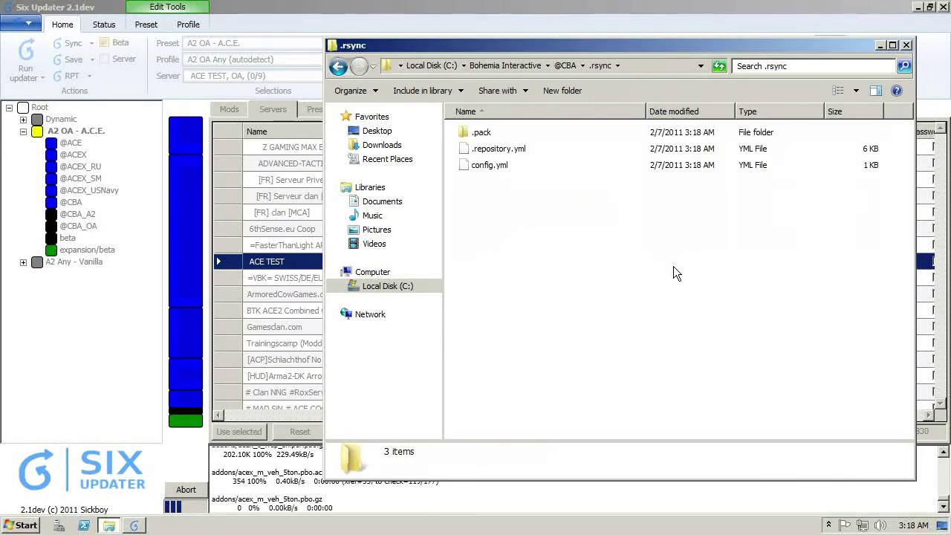
key(Down)
key(Return)
key(Down)
key(Return)
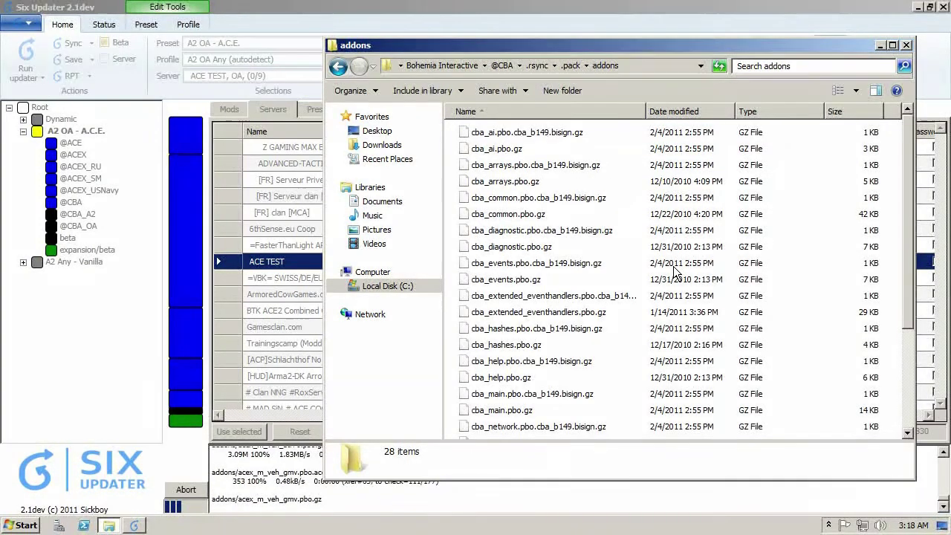
key(BackSpace)
key(BackSpace)
key(BackSpace)
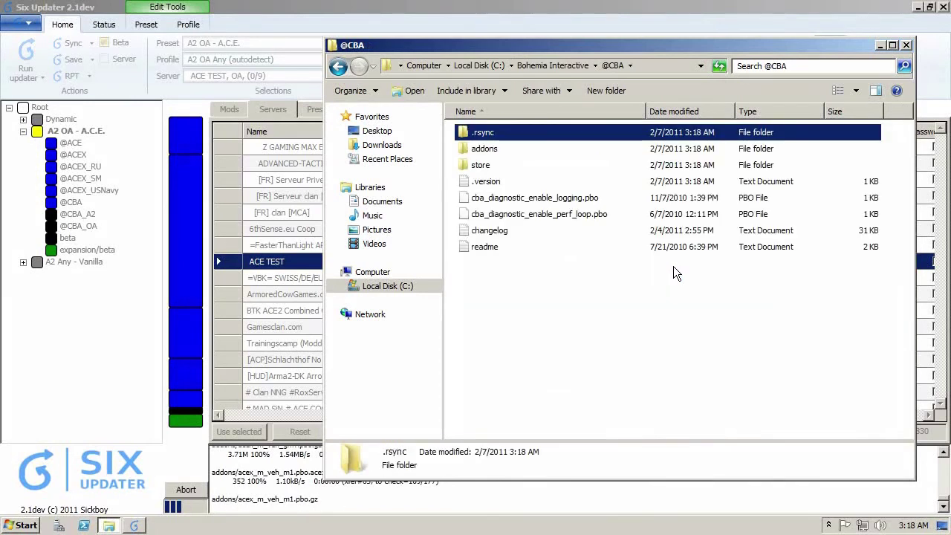
key(Down)
key(Return)
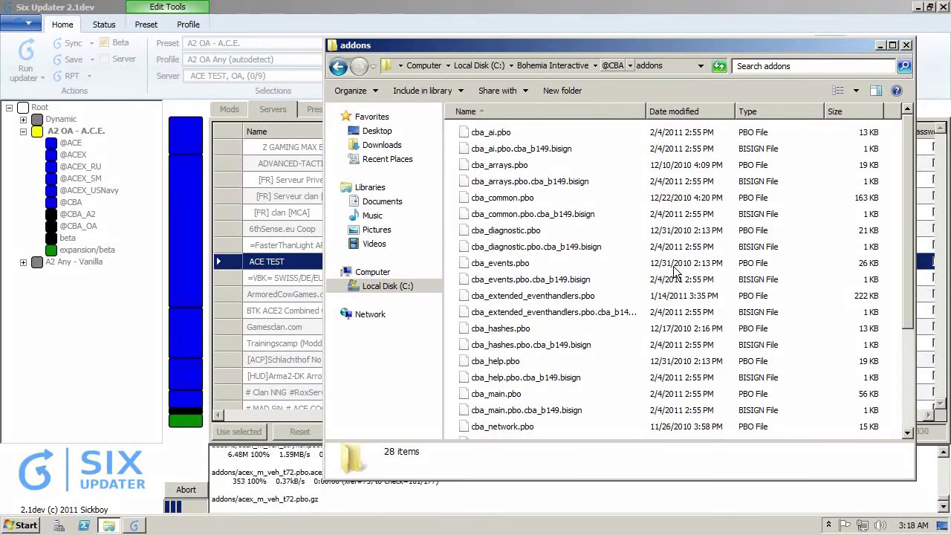
key(BackSpace)
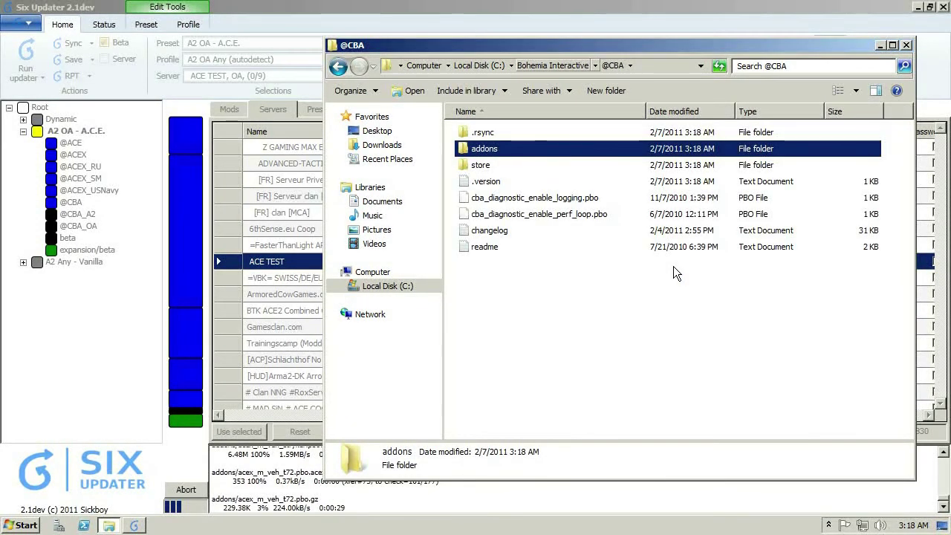
key(BackSpace)
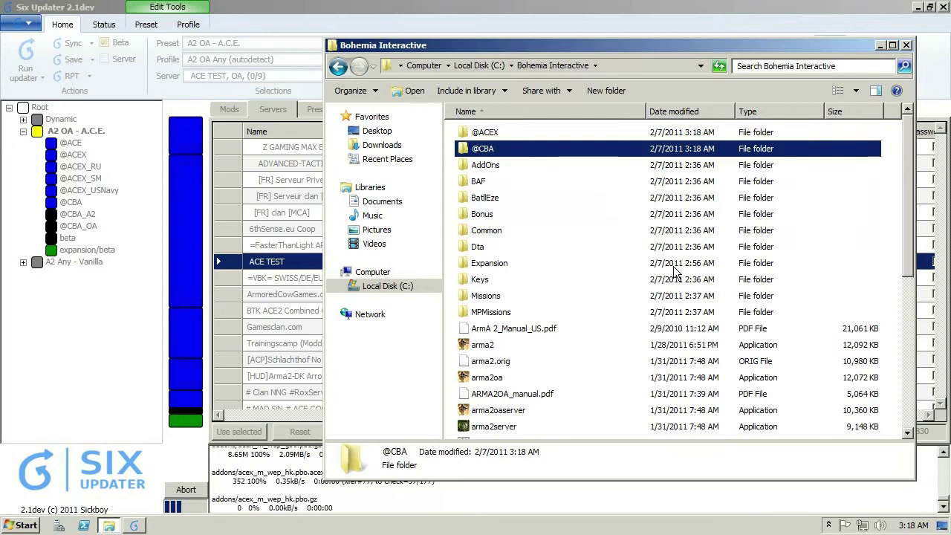
Close the Bohemia Interactive folder window to reveal the 76-entry mods list.
key(alt+F4)
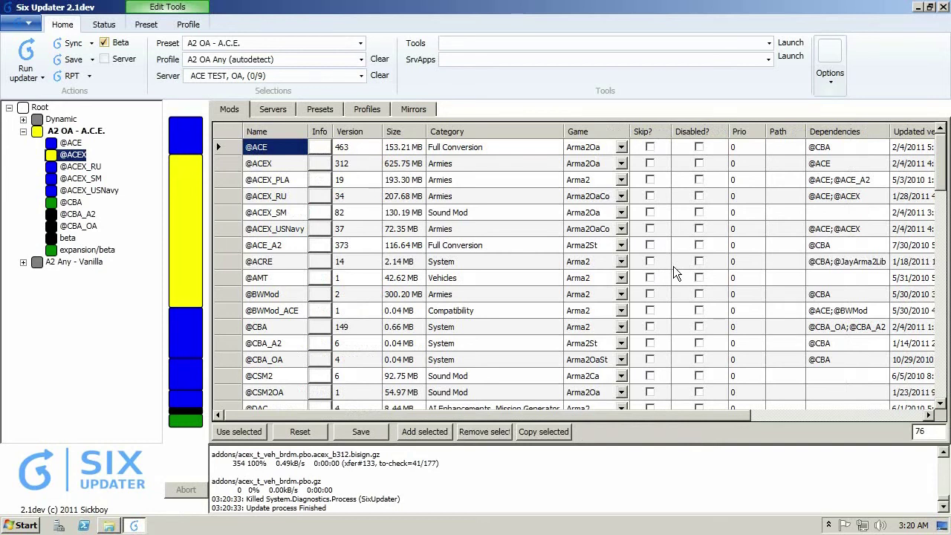
Run Install or Update again and let it continue until the log reports Ready.
key(alt+r)
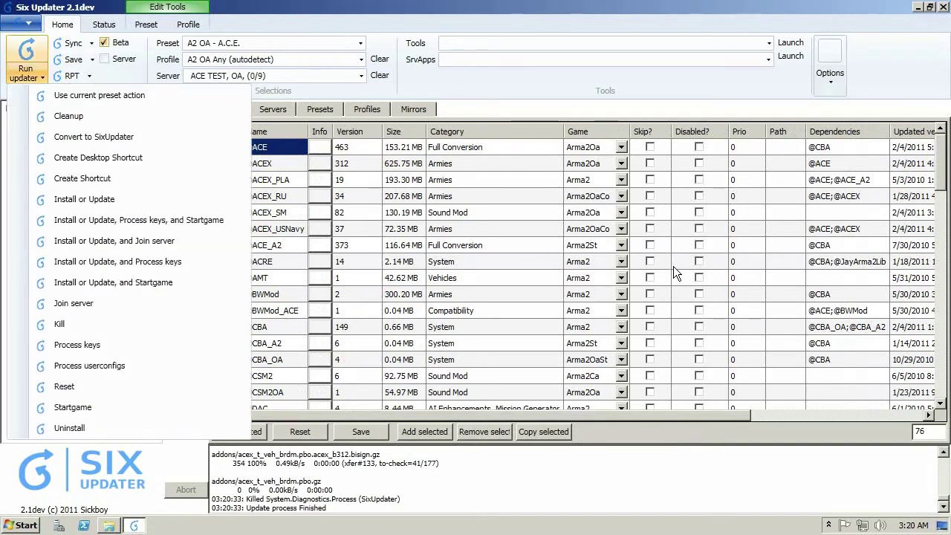
key(Down)
key(Down)
key(Down)
key(Down)
key(Down)
key(Down)
key(Return)
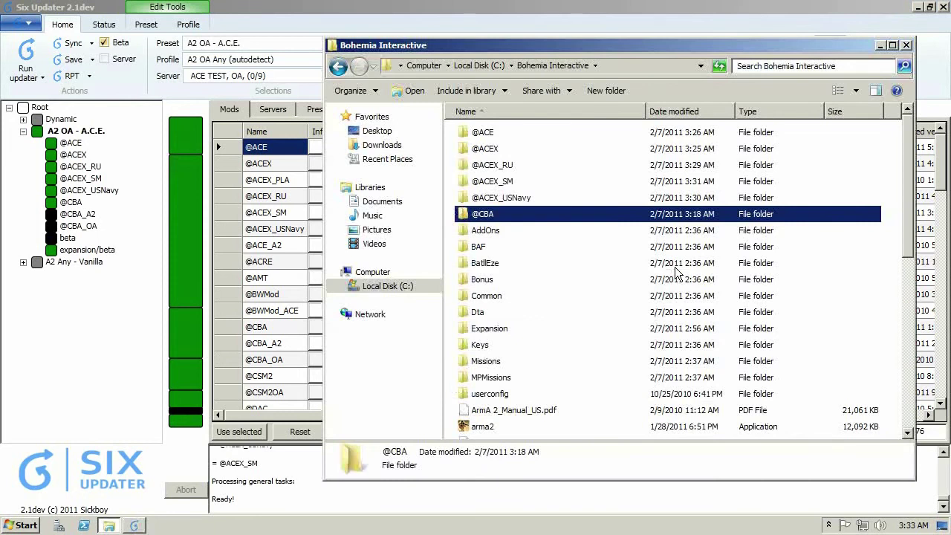
key(d)
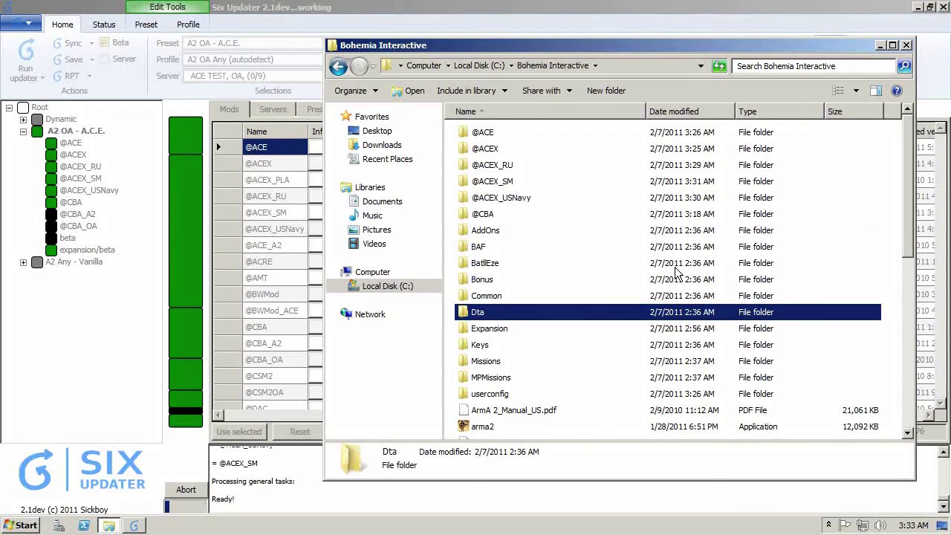
text(@cba)
key(Return)
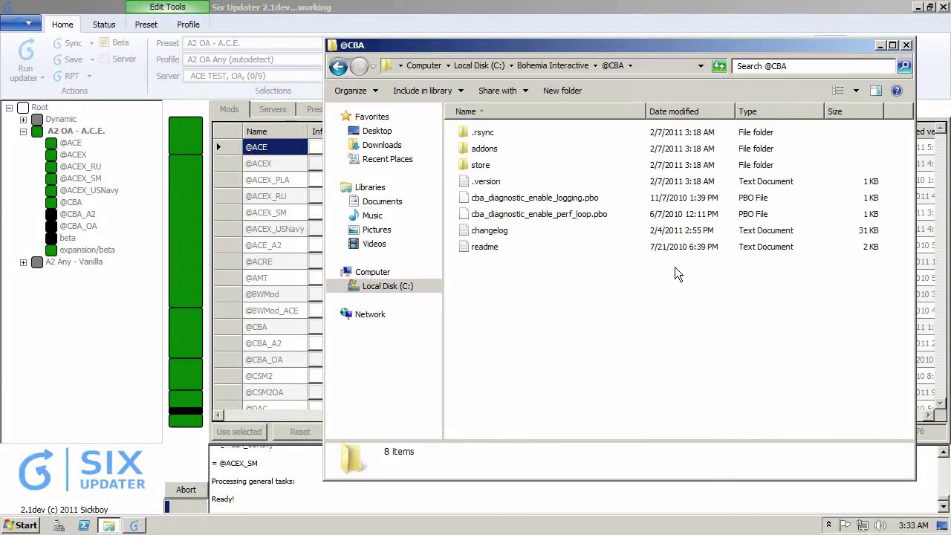
key(Down)
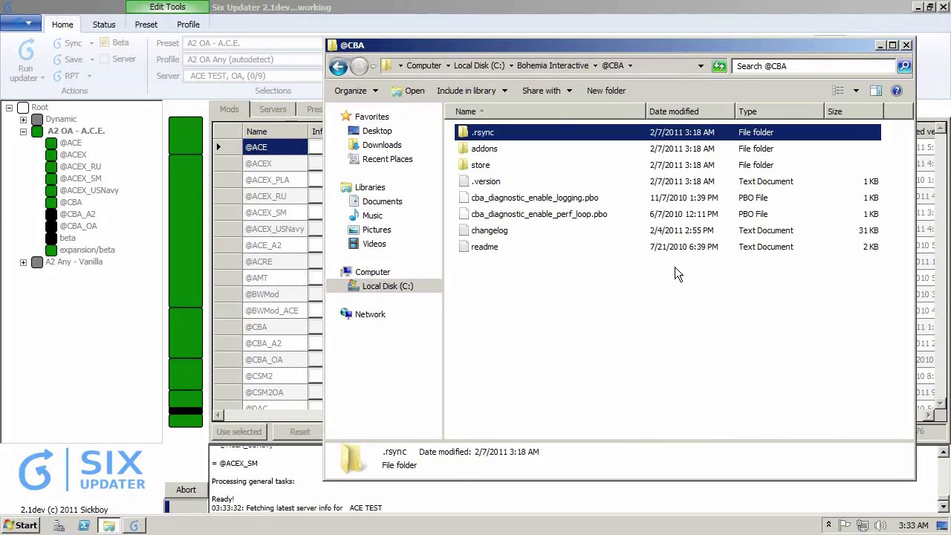
key(Delete)
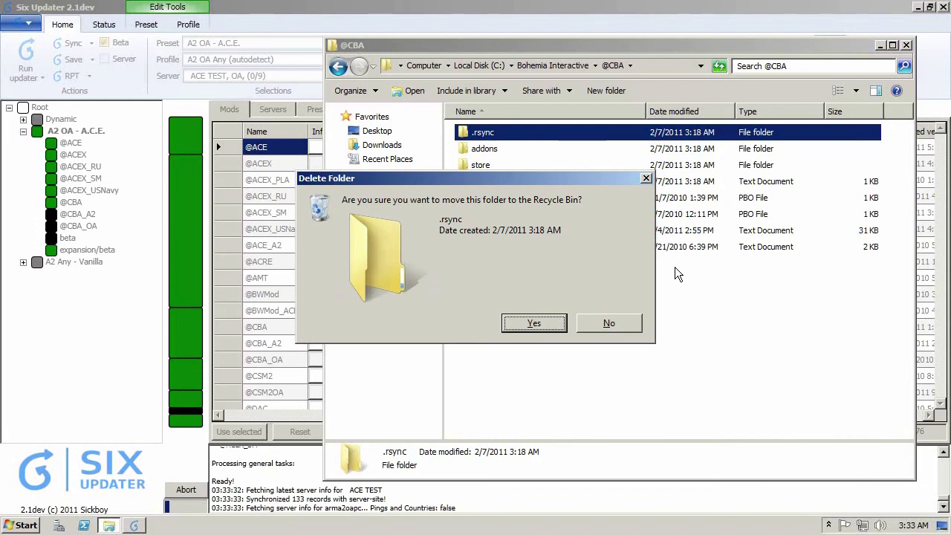
key(Return)
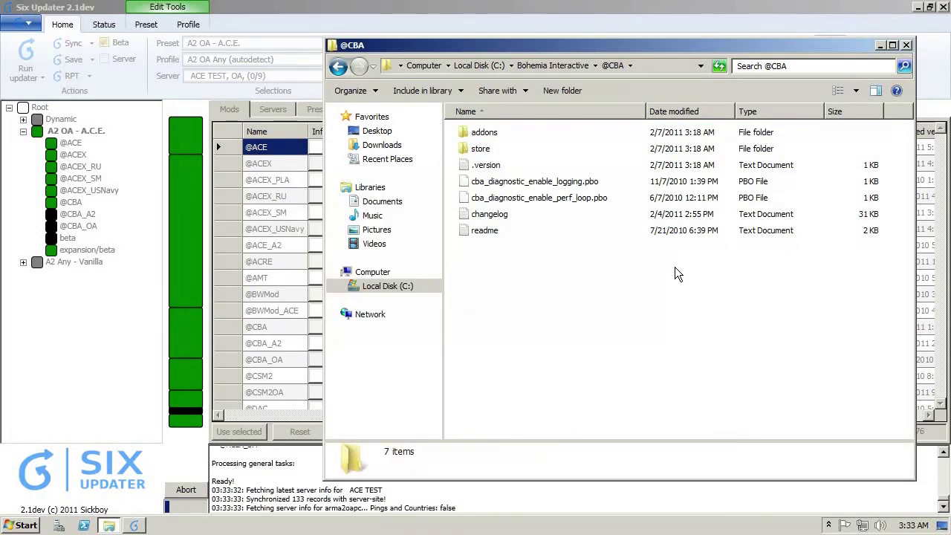
key(alt+F4)
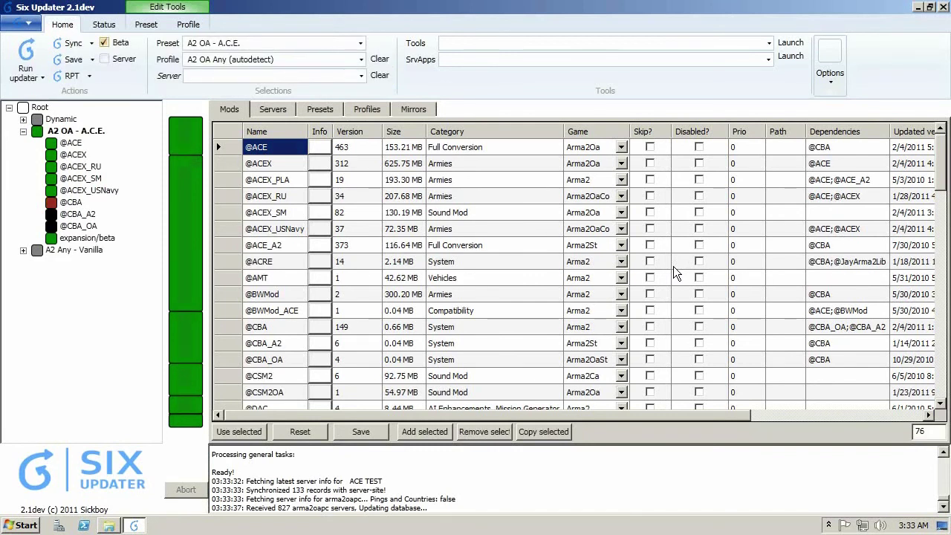
Select ACE TEST as the server and start another Install or Update run.
key(alt+Down)
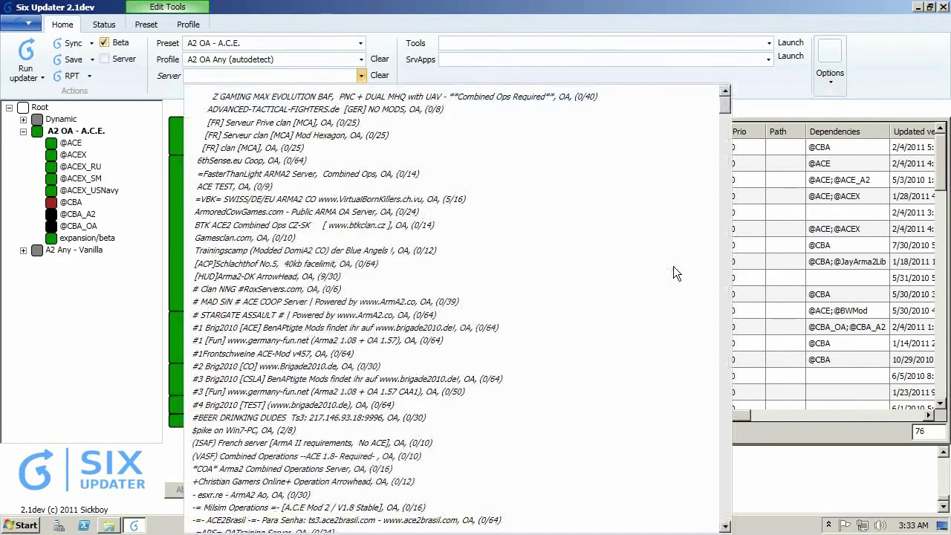
key(Down)
key(Down)
key(Down)
key(Return)
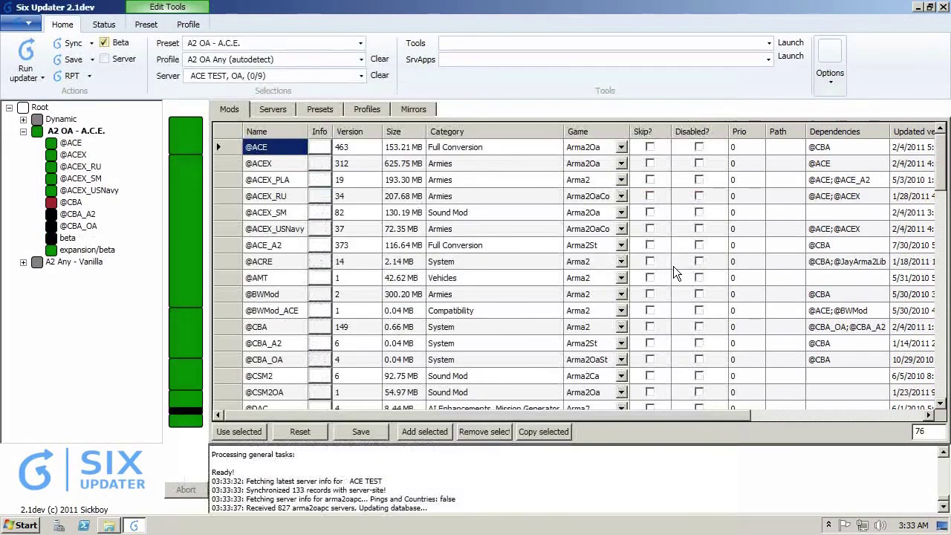
key(Down)
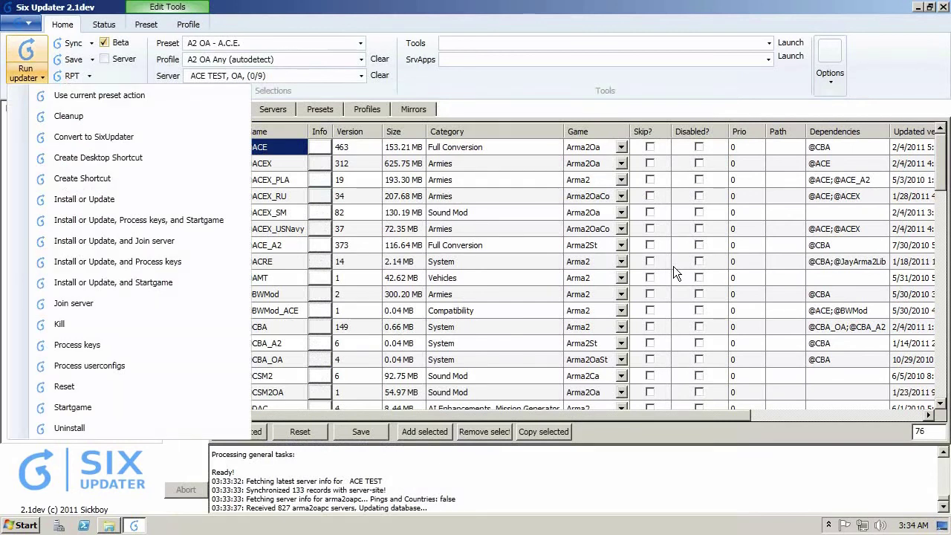
key(Return)
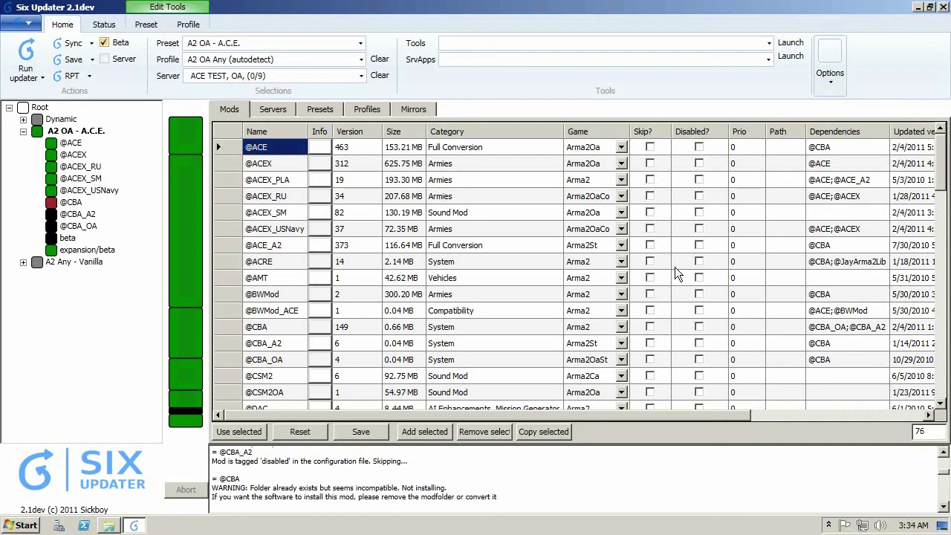
Convert the existing mod folders with Convert to SixUpdater.
key(alt+r)
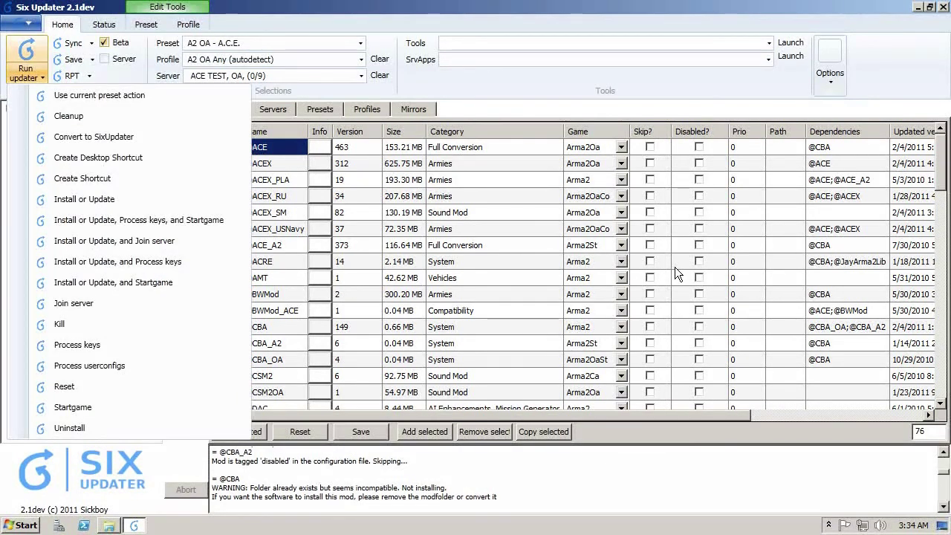
key(Down)
key(Down)
key(Down)
key(Return)
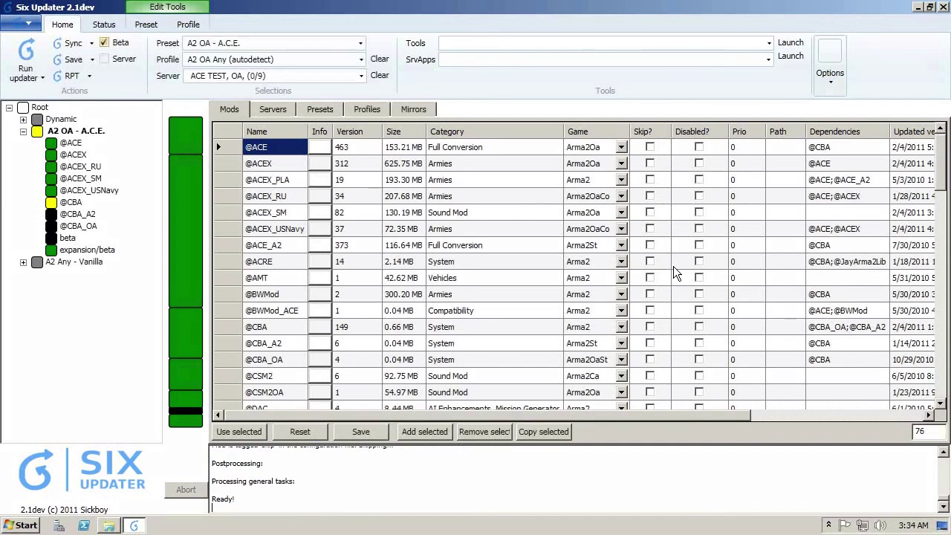
key(alt+r)
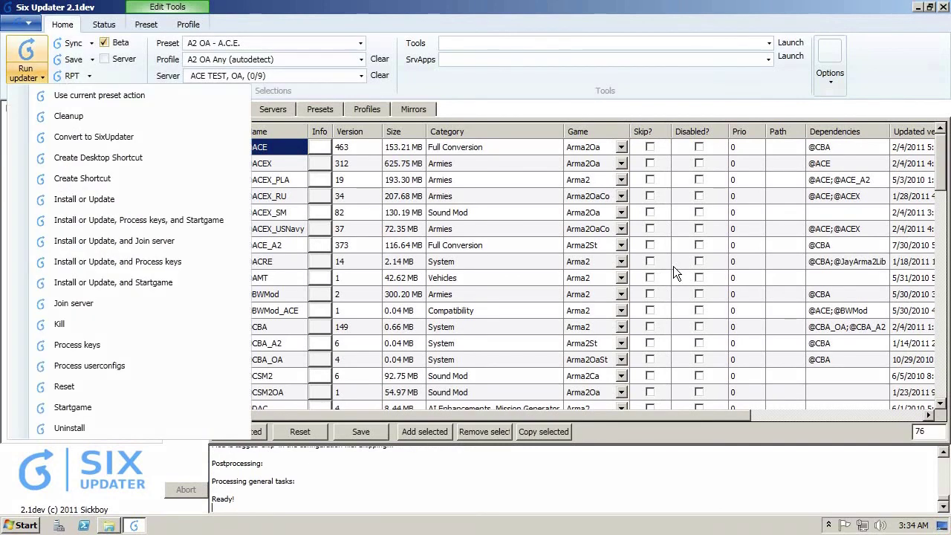
key(Down)
key(Down)
key(Down)
key(Down)
key(Down)
key(Down)
key(Return)
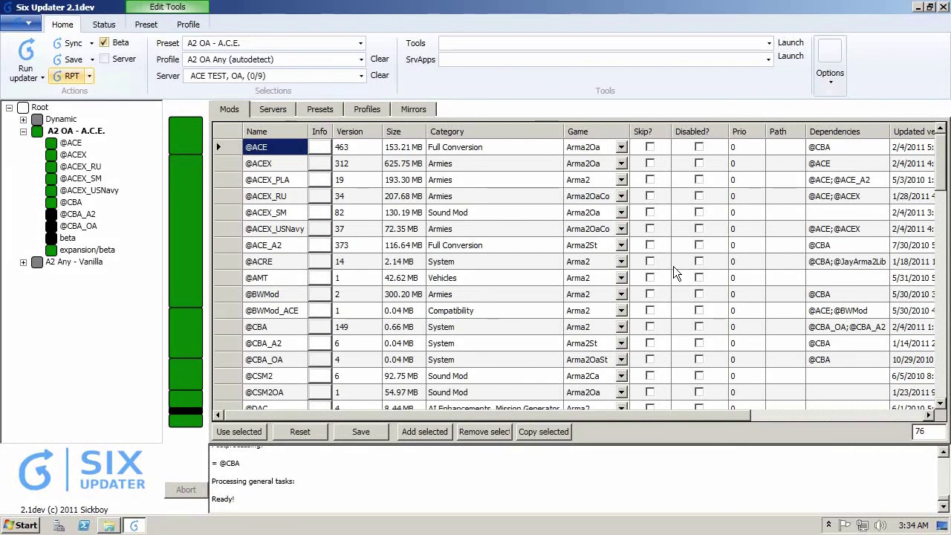
Highlight the Join server action in the Run updater list.
key(alt+r)
key(Down)
key(Down)
key(Down)
key(Down)
key(Down)
key(Down)
key(Down)
key(Down)
key(Down)
key(Down)
key(Down)
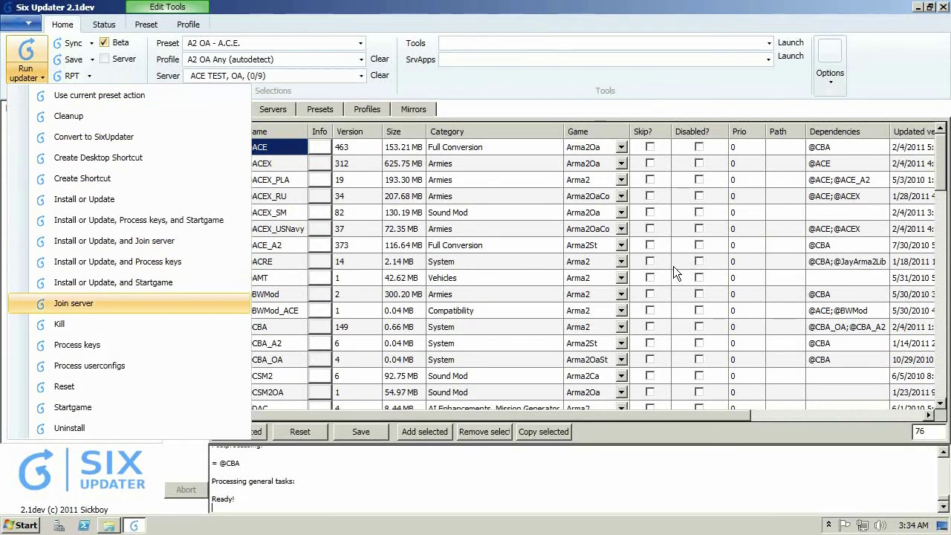